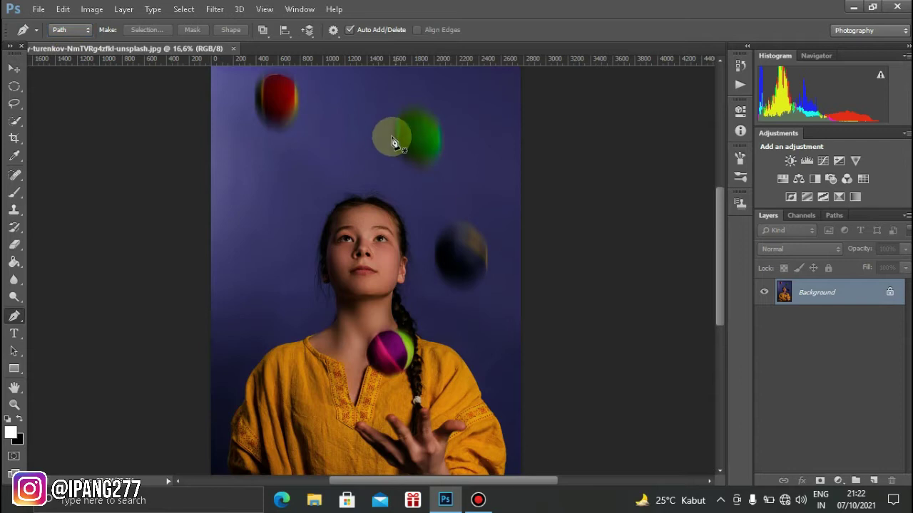
Step: Trace a closed Pen tool path loosely around the blurred red ball near the photo's upper-left corner
{"action": "scroll", "coordinate": [317, 178], "scroll_direction": "up", "scroll_amount": 2}
{"action": "scroll", "coordinate": [275, 117], "scroll_direction": "up", "scroll_amount": 3}
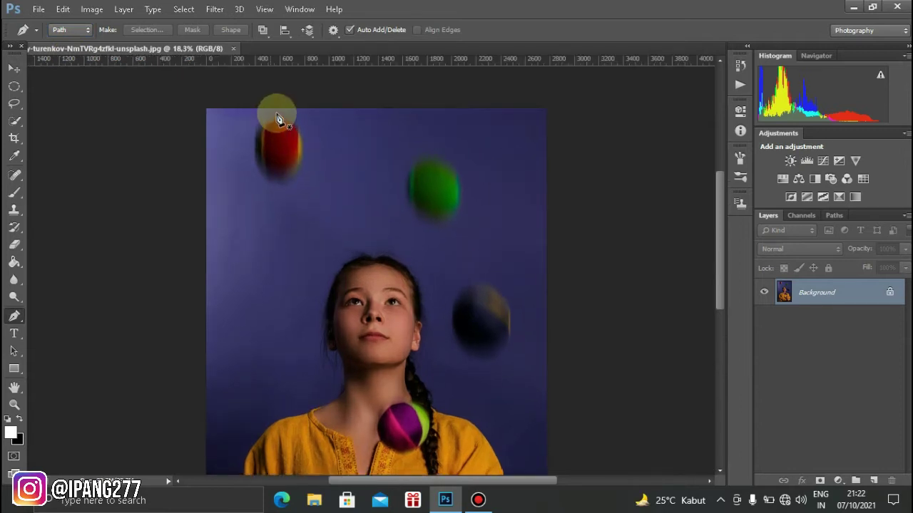
{"action": "left_click", "coordinate": [253, 113]}
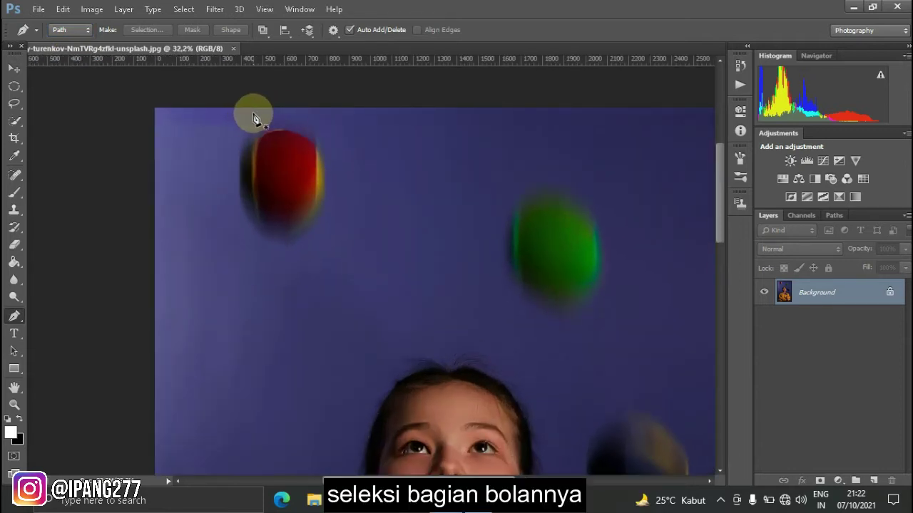
{"action": "left_click", "coordinate": [238, 132]}
{"action": "left_click", "coordinate": [232, 166]}
{"action": "left_click", "coordinate": [233, 204]}
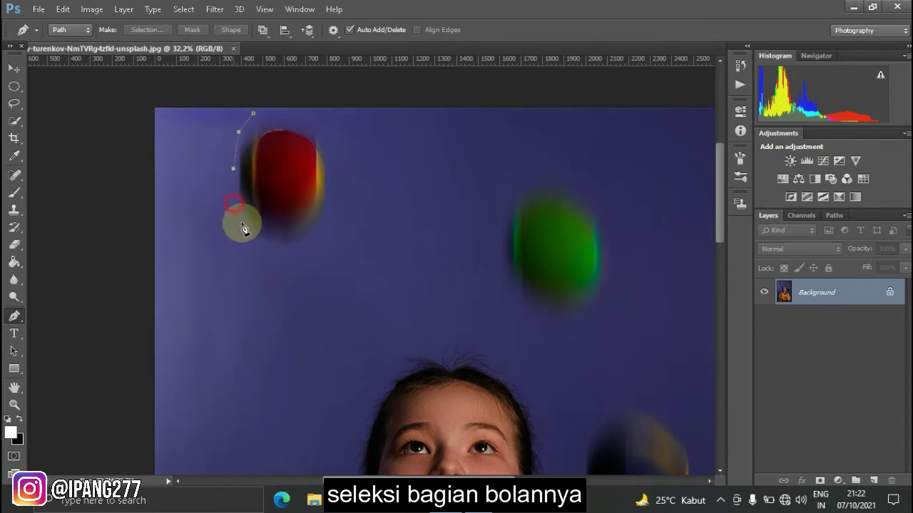
{"action": "left_click", "coordinate": [253, 239]}
{"action": "left_click", "coordinate": [276, 251]}
{"action": "left_click", "coordinate": [294, 251]}
{"action": "left_click", "coordinate": [321, 229]}
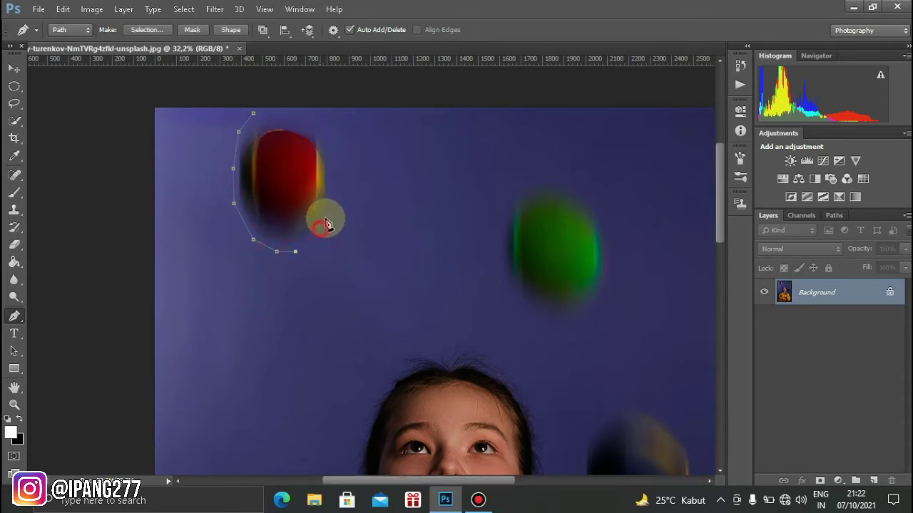
{"action": "left_click", "coordinate": [332, 198]}
{"action": "left_click", "coordinate": [331, 163]}
{"action": "left_click", "coordinate": [326, 134]}
{"action": "left_click", "coordinate": [316, 120]}
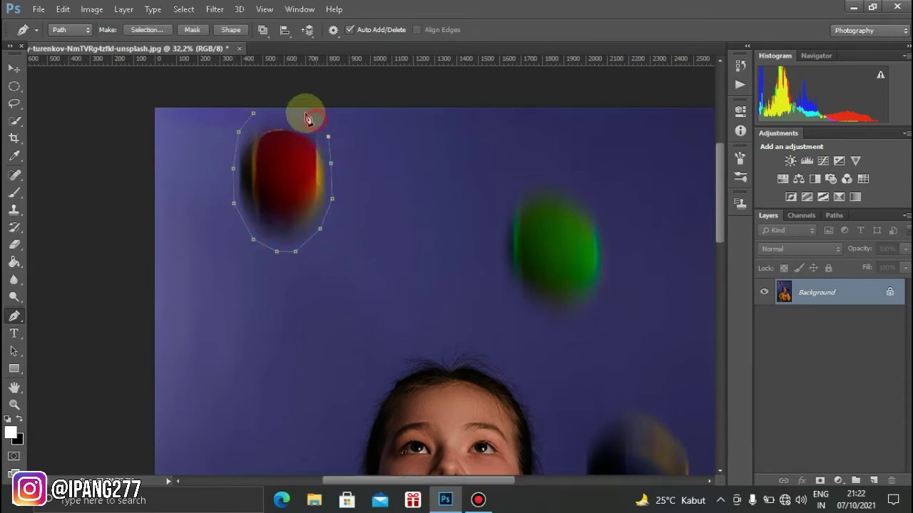
{"action": "left_click", "coordinate": [295, 112]}
{"action": "left_click", "coordinate": [284, 113]}
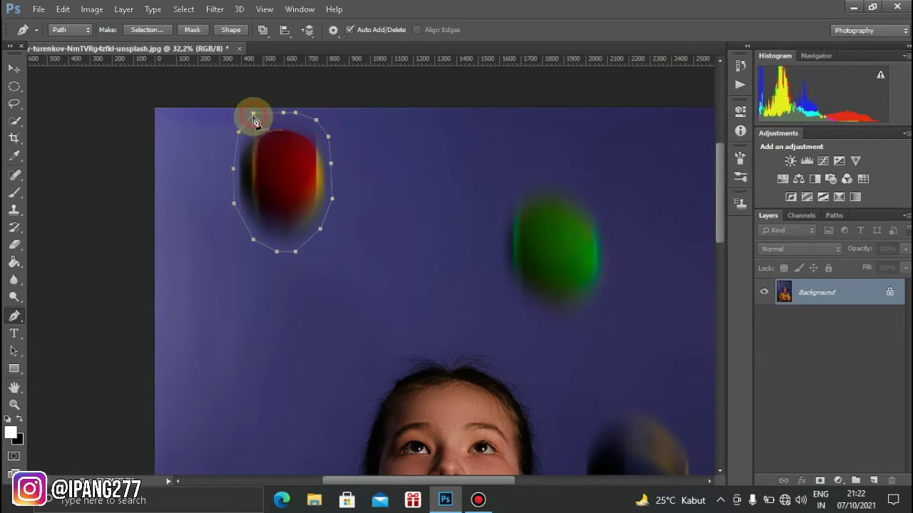
Step: Convert the path around the red ball into a selection and copy that area to a new layer
{"action": "right_click", "coordinate": [284, 156]}
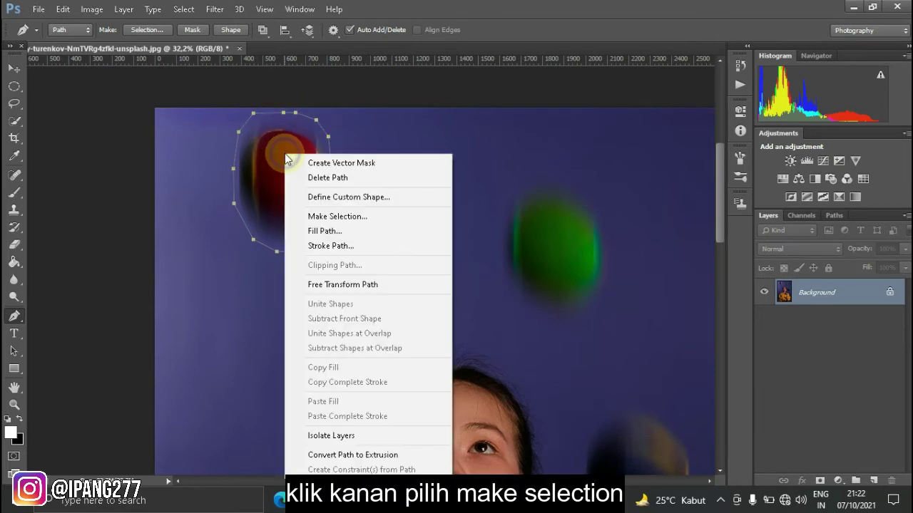
{"action": "left_click", "coordinate": [323, 217]}
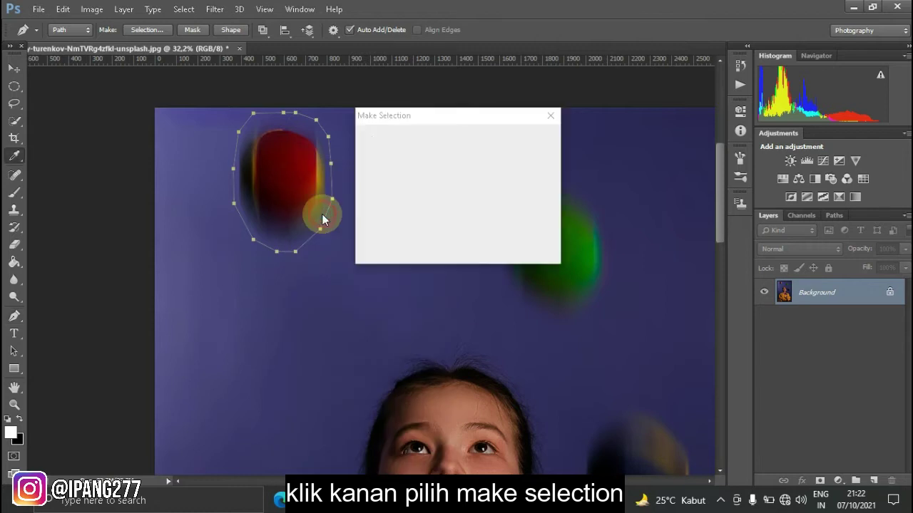
{"action": "left_click", "coordinate": [506, 145]}
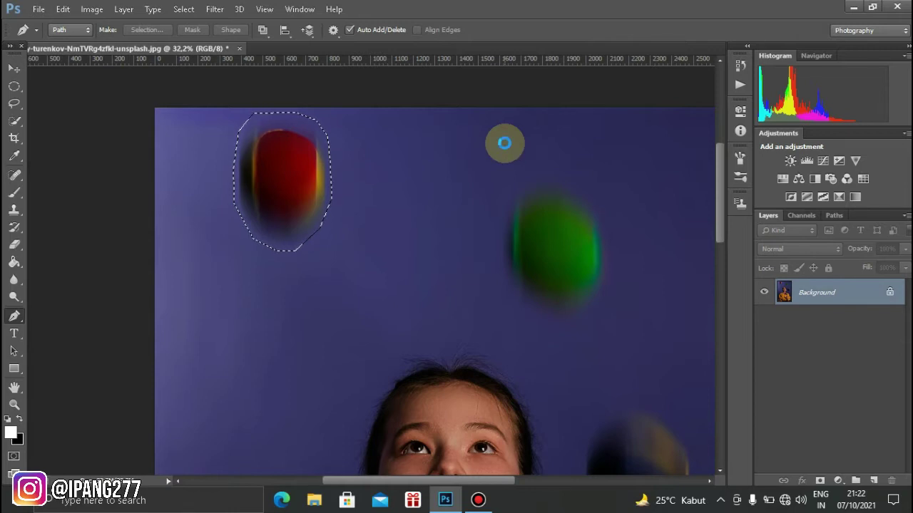
{"action": "key", "text": "ctrl+j"}
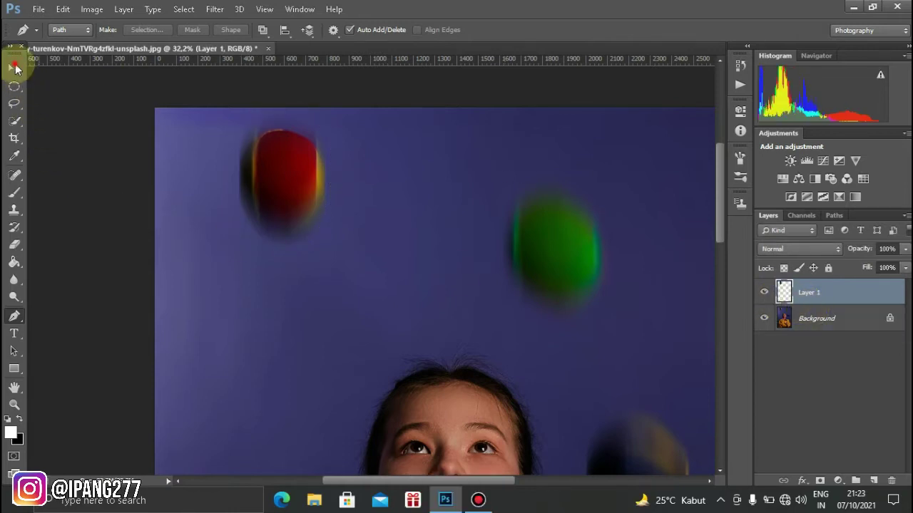
Step: Make the Background layer active and load the outline of Layer 1 as a selection
{"action": "left_click", "coordinate": [14, 67]}
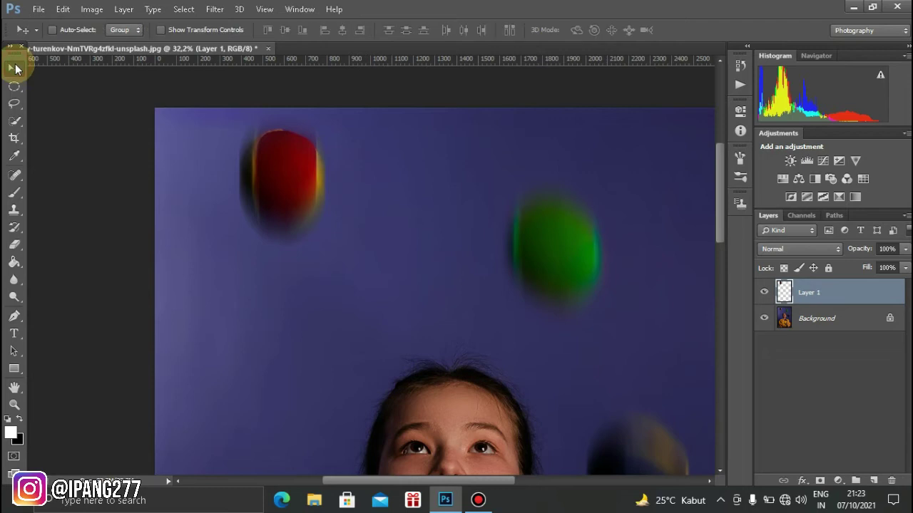
{"action": "left_click", "coordinate": [813, 319]}
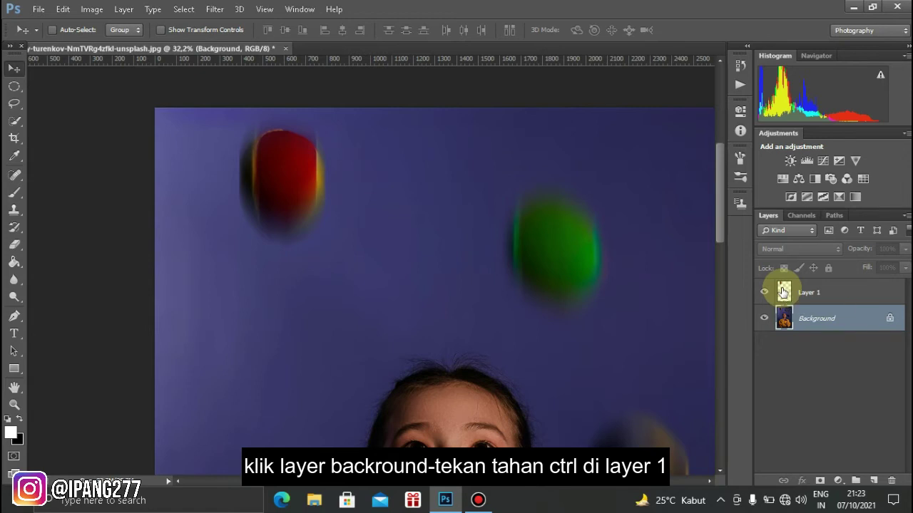
{"action": "left_click", "coordinate": [784, 293], "text": "ctrl"}
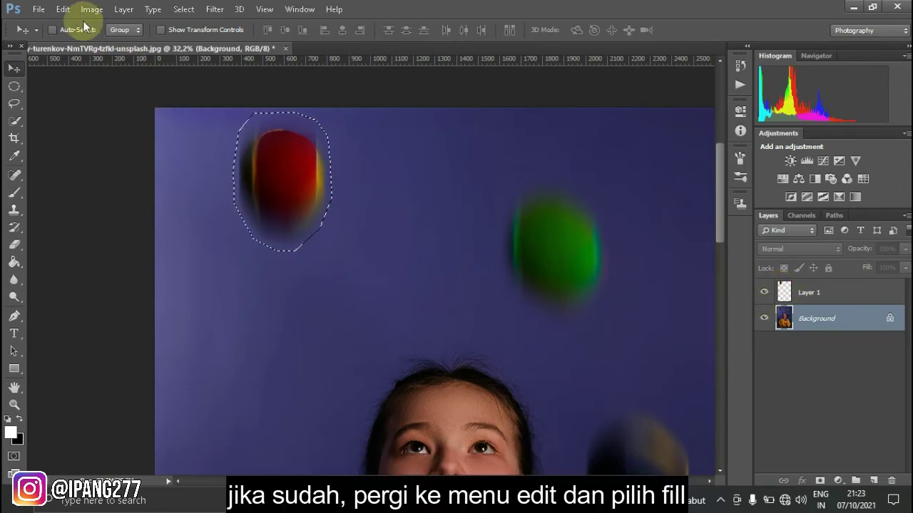
Step: Fill the red ball area on Background using Content-Aware in Normal mode at 100% opacity, deselect, and hide Layer 1
{"action": "left_click", "coordinate": [63, 10]}
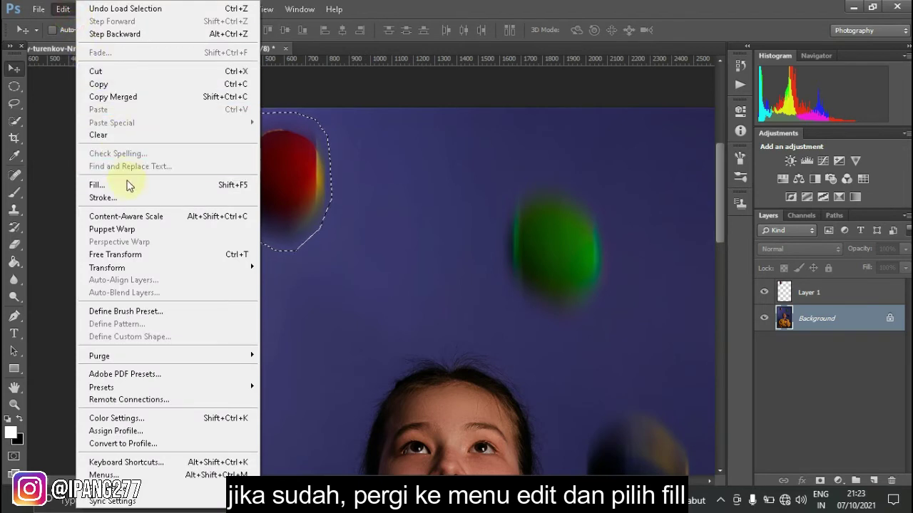
{"action": "left_click", "coordinate": [127, 184]}
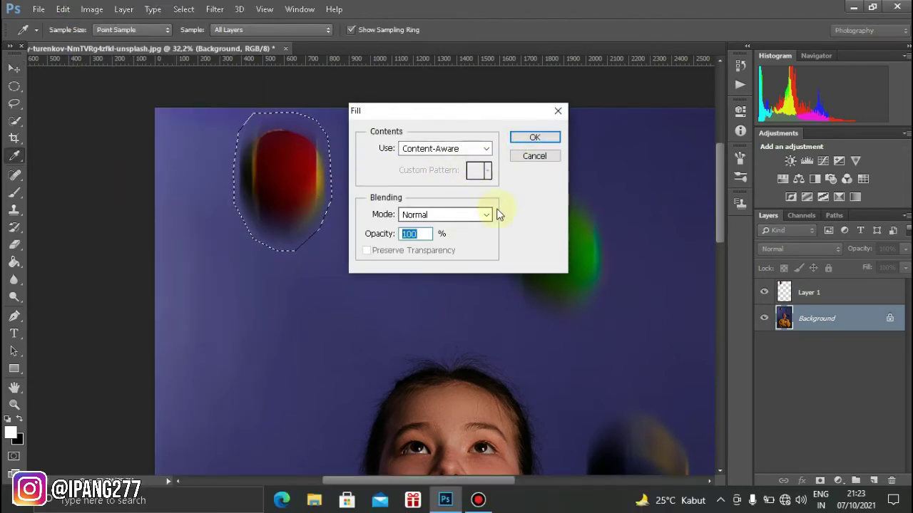
{"action": "left_click", "coordinate": [534, 136]}
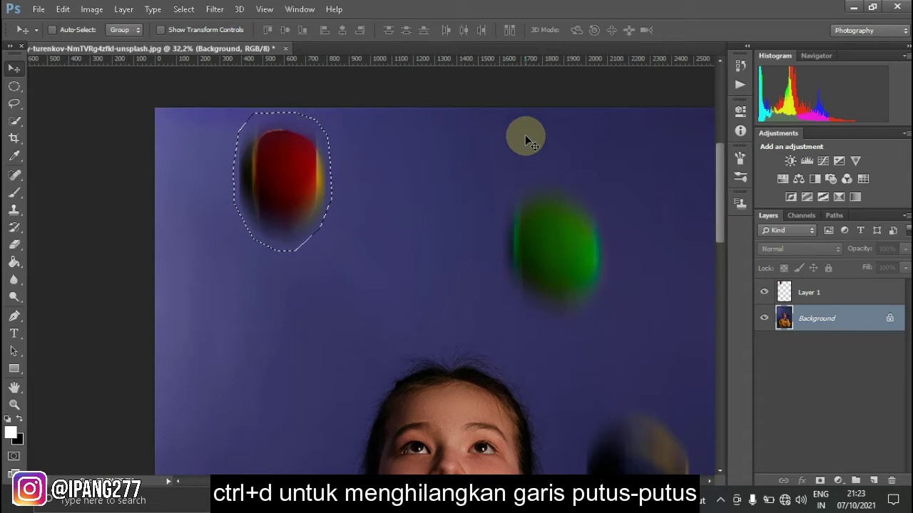
{"action": "key", "text": "ctrl+d"}
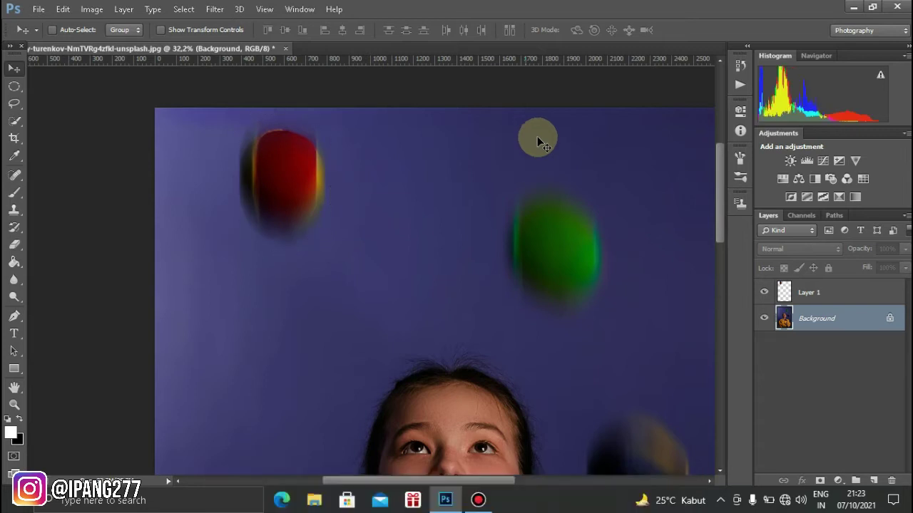
{"action": "left_click", "coordinate": [764, 293]}
Step: Trace a closed Pen tool path loosely around the green ball above the girl's head
{"action": "scroll", "coordinate": [576, 315], "scroll_direction": "down", "scroll_amount": 2}
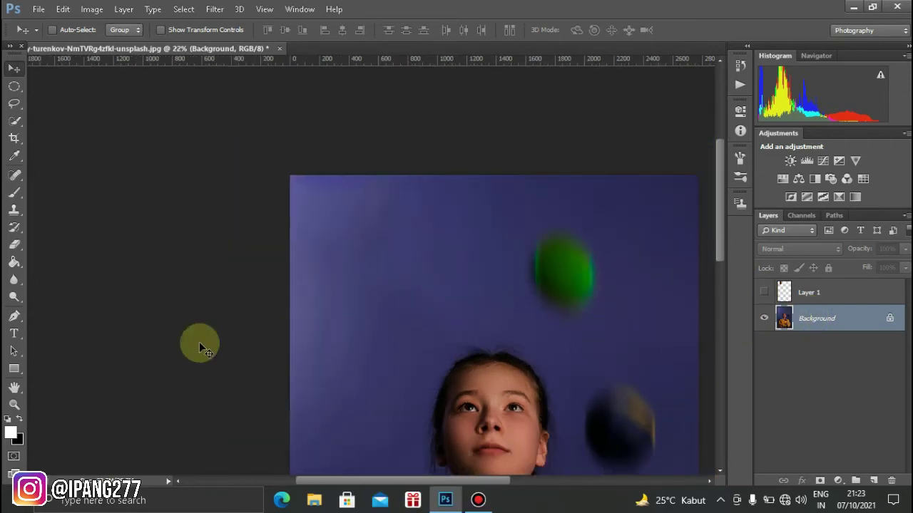
{"action": "left_click", "coordinate": [14, 317]}
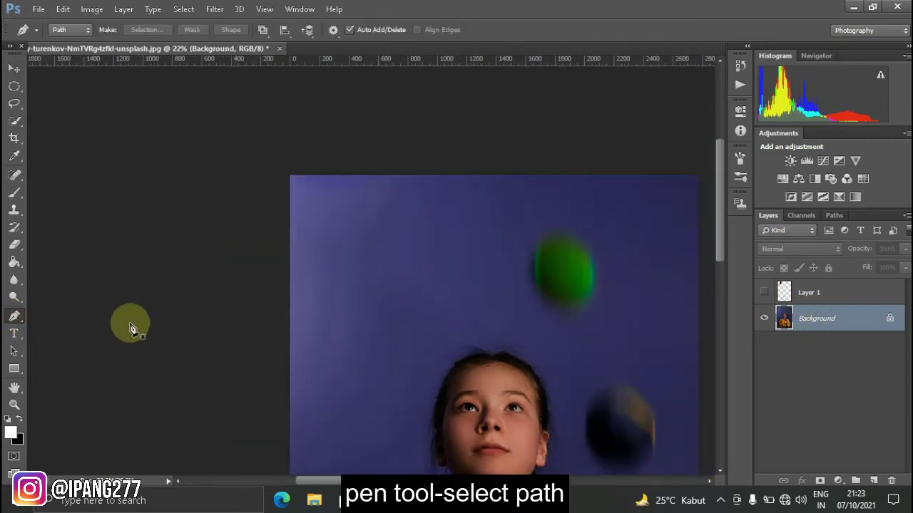
{"action": "left_click_drag", "start_coordinate": [480, 310], "coordinate": [330, 259]}
{"action": "scroll", "coordinate": [414, 216], "scroll_direction": "up", "scroll_amount": 3}
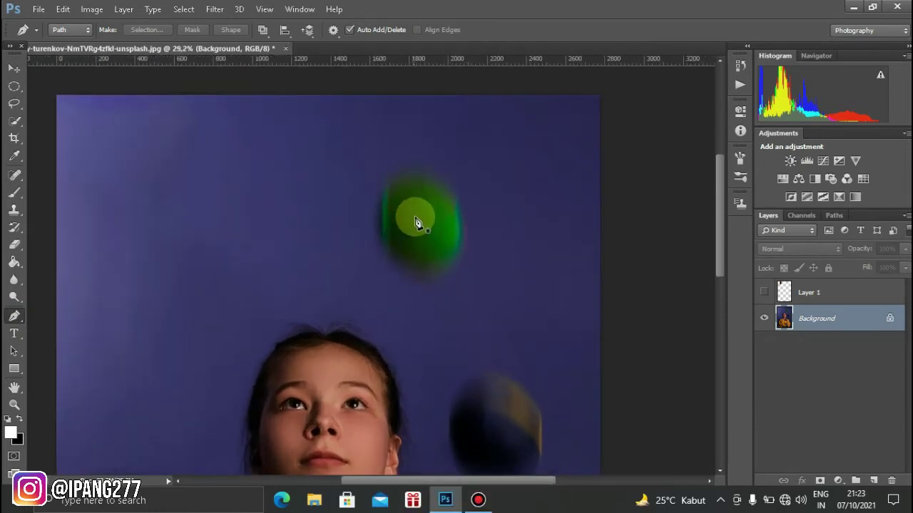
{"action": "left_click", "coordinate": [391, 151]}
{"action": "left_click", "coordinate": [369, 179]}
{"action": "left_click", "coordinate": [364, 221]}
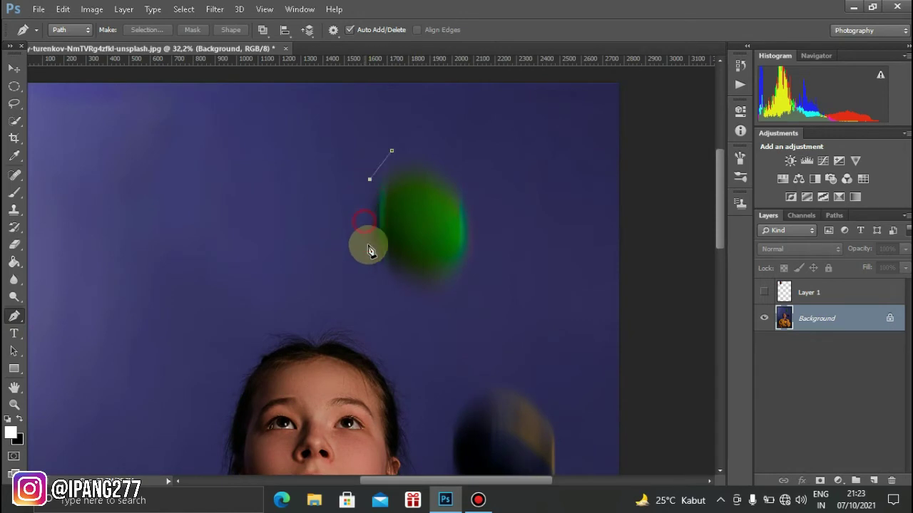
{"action": "left_click", "coordinate": [372, 257]}
{"action": "left_click", "coordinate": [398, 278]}
{"action": "left_click", "coordinate": [420, 299]}
{"action": "left_click", "coordinate": [447, 302]}
{"action": "left_click", "coordinate": [463, 279]}
{"action": "left_click", "coordinate": [391, 151]}
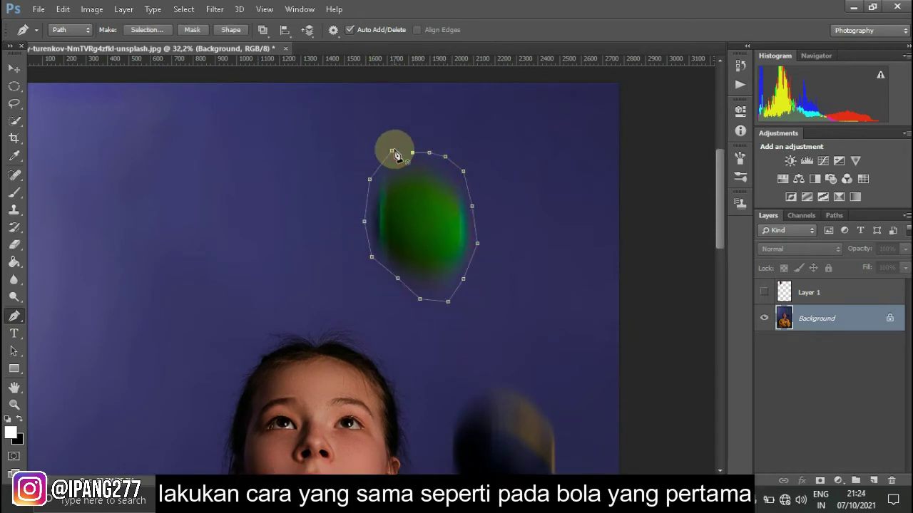
Step: Convert the path around the green ball into a selection and copy that area to a new layer
{"action": "right_click", "coordinate": [420, 210]}
{"action": "left_click", "coordinate": [469, 221]}
{"action": "key", "text": "Return"}
{"action": "key", "text": "ctrl+j"}
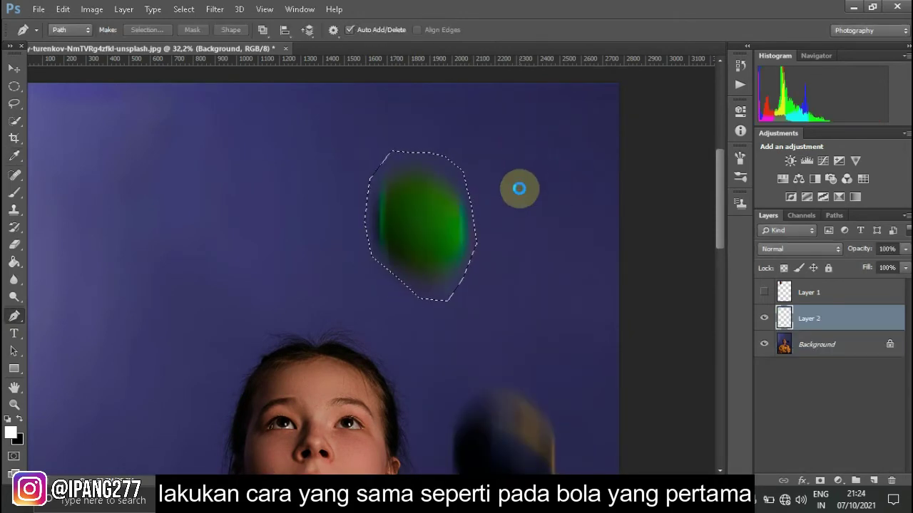
Step: Make the Background layer active and load the outline of Layer 2 as a selection
{"action": "left_click", "coordinate": [13, 67]}
{"action": "left_click", "coordinate": [816, 344]}
{"action": "left_click", "coordinate": [784, 318], "text": "ctrl"}
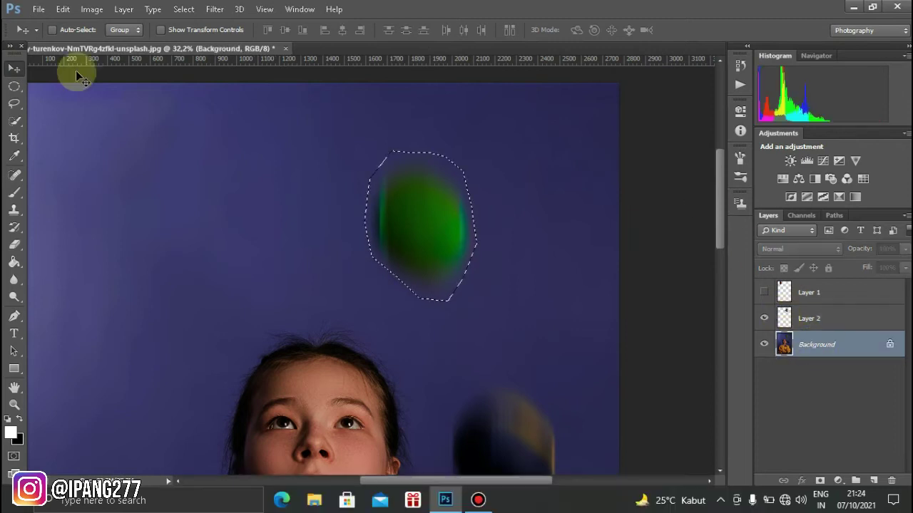
Step: Fill the green ball area on Background using Content-Aware, deselect, and hide Layer 2
{"action": "left_click", "coordinate": [63, 9]}
{"action": "left_click", "coordinate": [553, 143]}
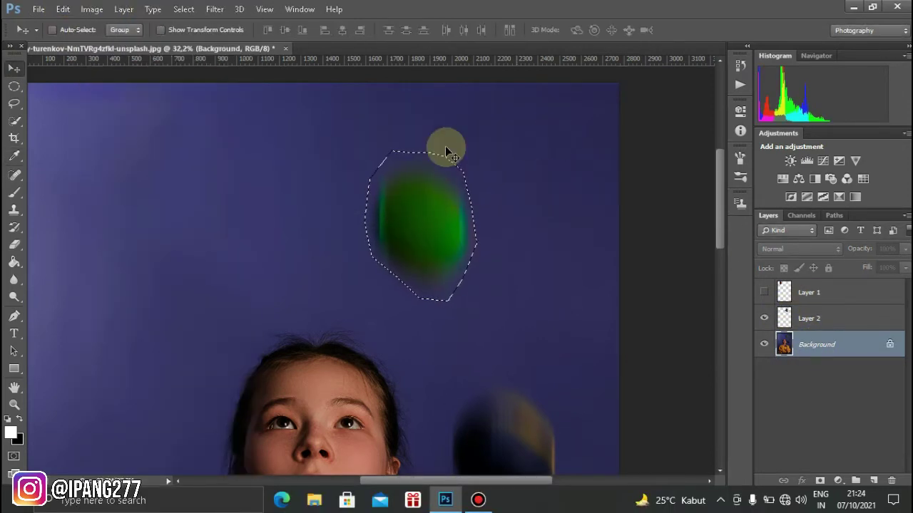
{"action": "key", "text": "ctrl+d"}
{"action": "left_click", "coordinate": [765, 319]}
Step: Trace a closed Pen tool path loosely around the dark blue ball beside the girl's face
{"action": "left_click_drag", "start_coordinate": [534, 328], "coordinate": [492, 171]}
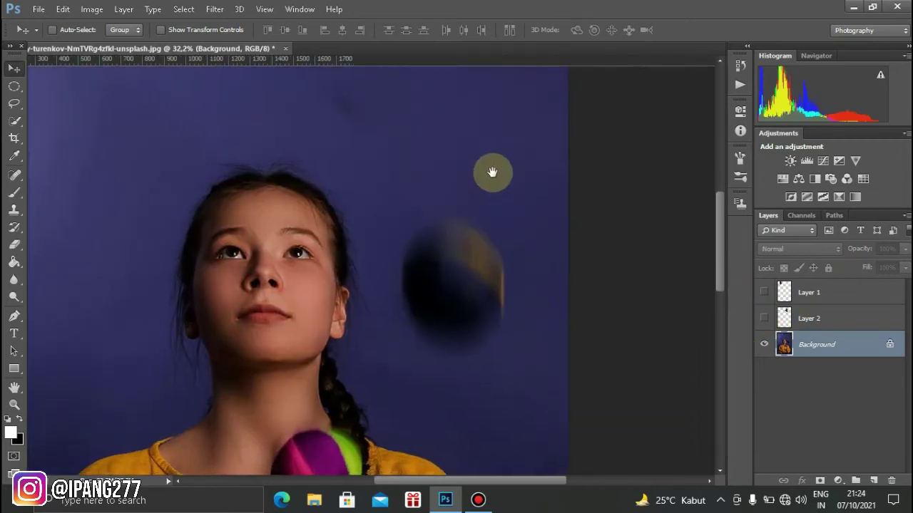
{"action": "key", "text": "p"}
{"action": "left_click", "coordinate": [394, 251]}
{"action": "left_click", "coordinate": [417, 210]}
{"action": "left_click", "coordinate": [393, 300]}
{"action": "left_click", "coordinate": [416, 347]}
{"action": "left_click", "coordinate": [443, 364]}
{"action": "left_click", "coordinate": [476, 363]}
{"action": "left_click", "coordinate": [508, 312]}
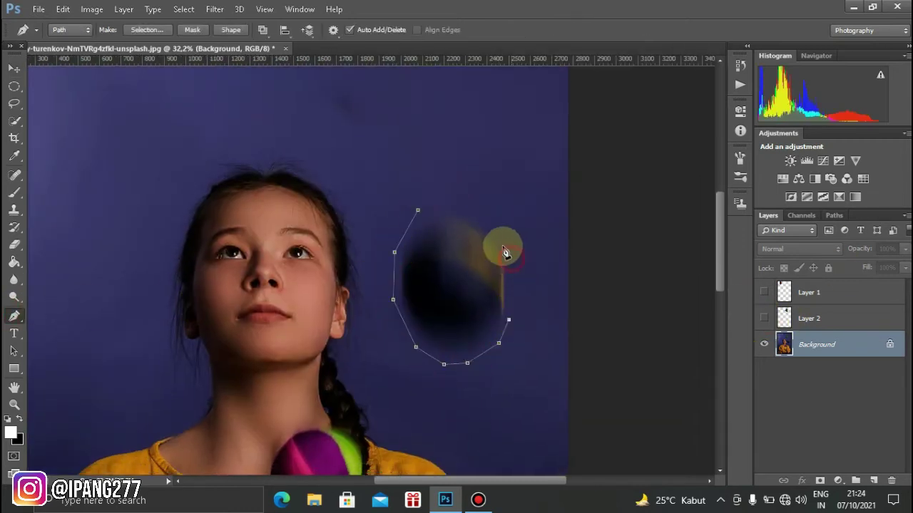
{"action": "left_click", "coordinate": [435, 205]}
{"action": "left_click", "coordinate": [418, 211]}
Step: Convert the path around the dark blue ball into a selection and copy that area to a new layer
{"action": "right_click", "coordinate": [461, 264]}
{"action": "left_click", "coordinate": [510, 223]}
{"action": "left_click", "coordinate": [524, 139]}
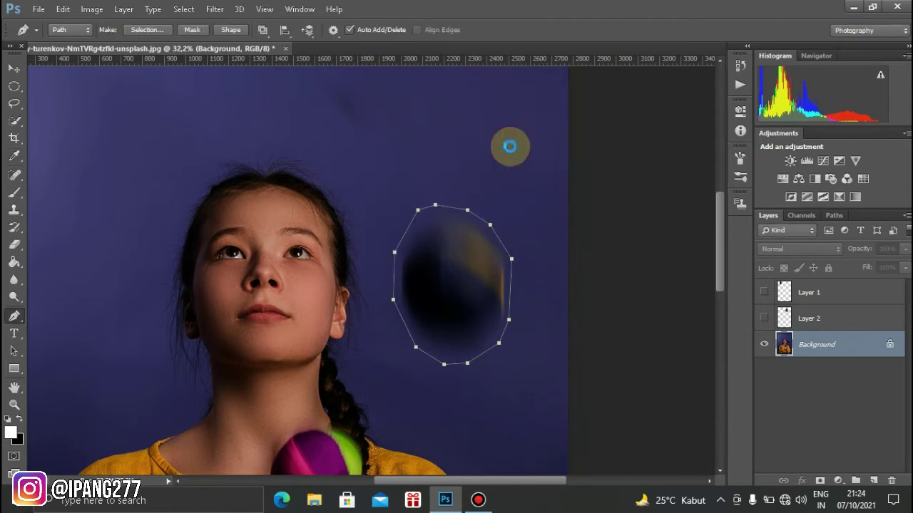
{"action": "key", "text": "ctrl+j"}
Step: Make the Background layer active and load the outline of Layer 3 as a selection
{"action": "key", "text": "v"}
{"action": "left_click", "coordinate": [809, 370]}
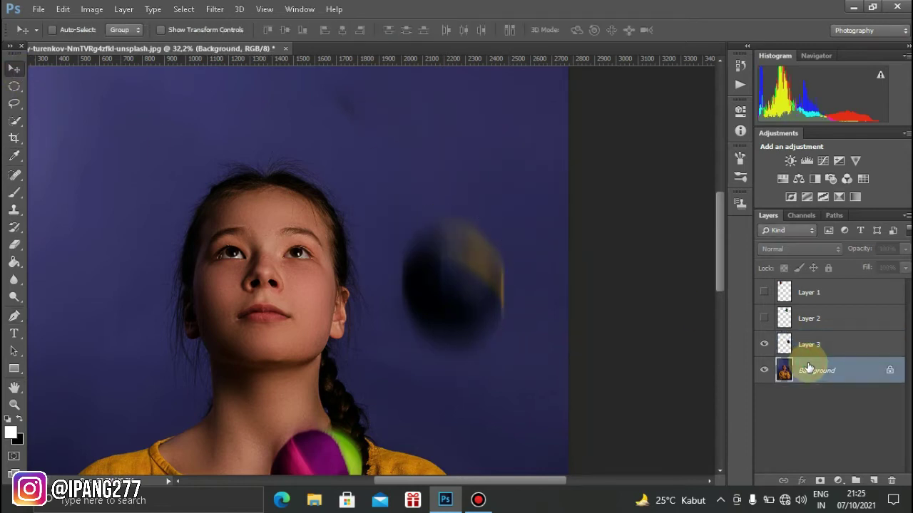
{"action": "left_click", "coordinate": [785, 344], "text": "ctrl"}
Step: Fill the dark blue ball area on Background using Content-Aware, deselect, and hide Layer 3
{"action": "left_click", "coordinate": [63, 9]}
{"action": "left_click", "coordinate": [94, 179]}
{"action": "left_click", "coordinate": [526, 140]}
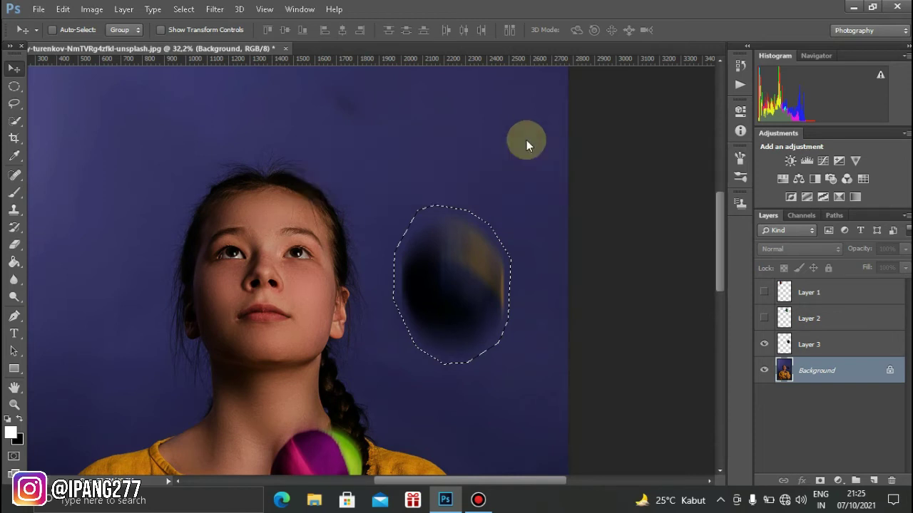
{"action": "key", "text": "ctrl+d"}
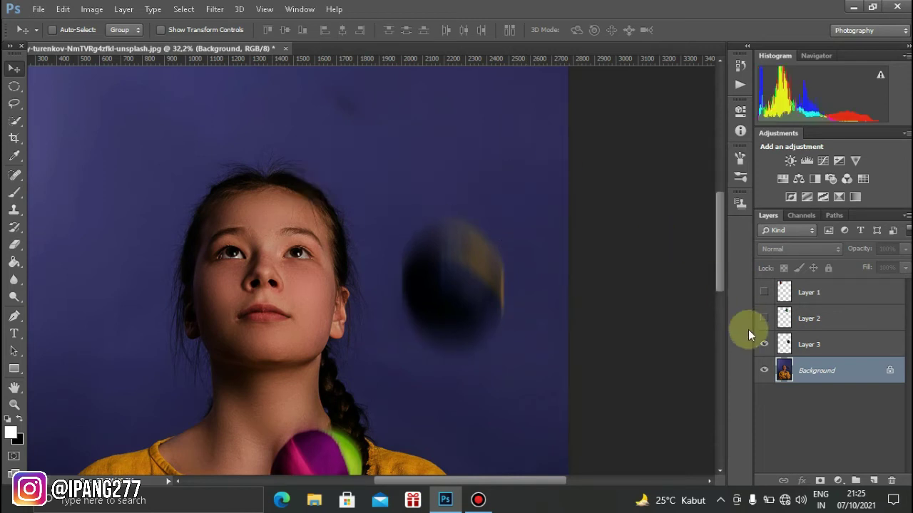
{"action": "left_click", "coordinate": [759, 345]}
Step: Delete Layer 1, Layer 2 and Layer 3, and fit the whole photo in view
{"action": "left_click", "coordinate": [801, 345]}
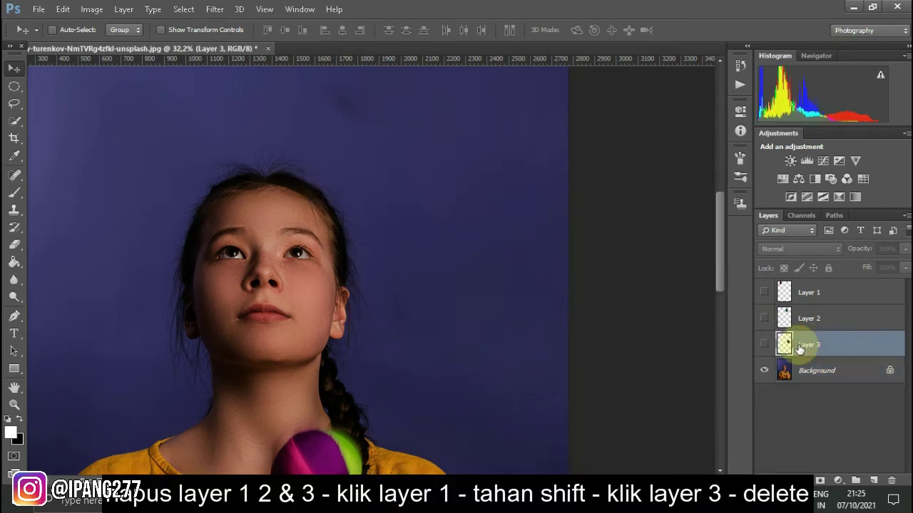
{"action": "left_click", "coordinate": [806, 294], "text": "shift"}
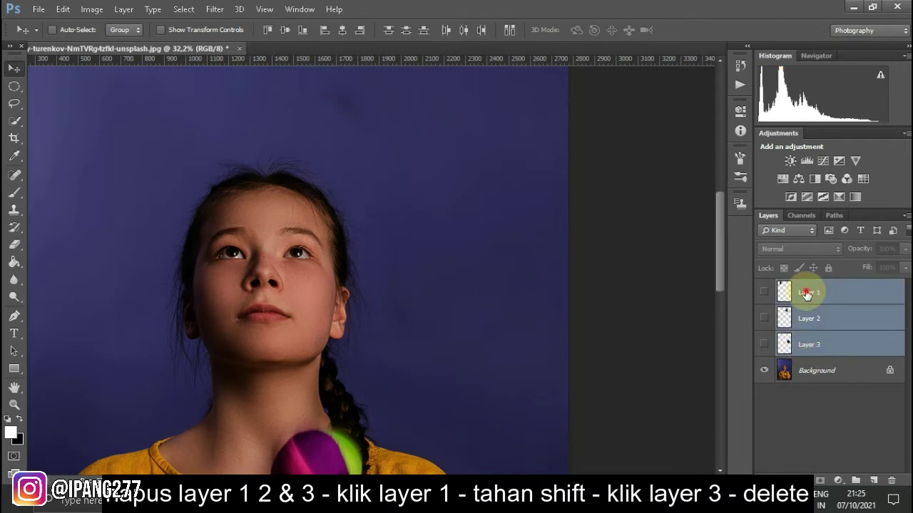
{"action": "left_click_drag", "start_coordinate": [806, 294], "coordinate": [876, 481]}
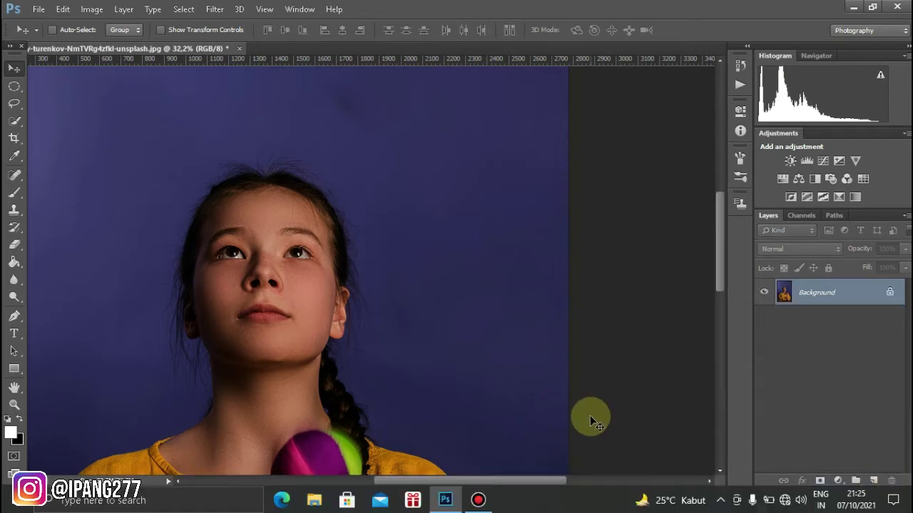
{"action": "key", "text": "ctrl+0"}
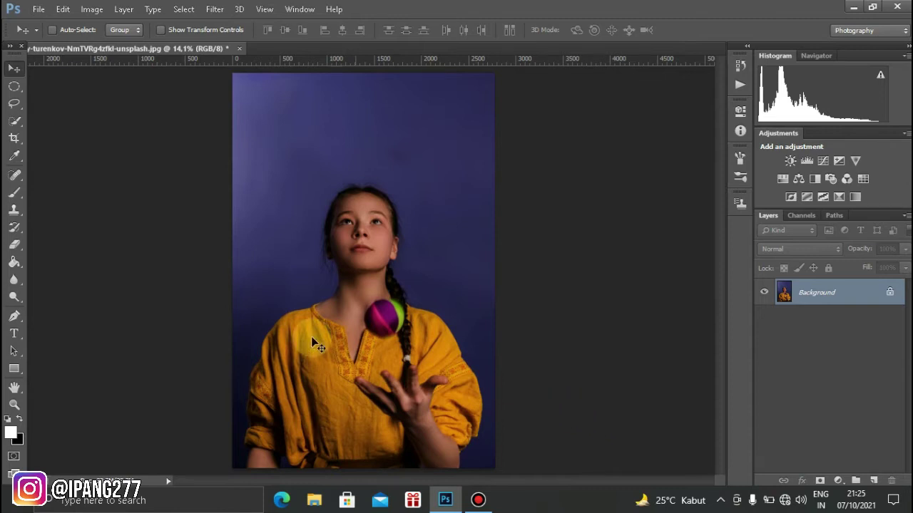
Step: Place the earth-11009_1920 image from Downloads as an embedded object at its default size and position
{"action": "left_click", "coordinate": [37, 9]}
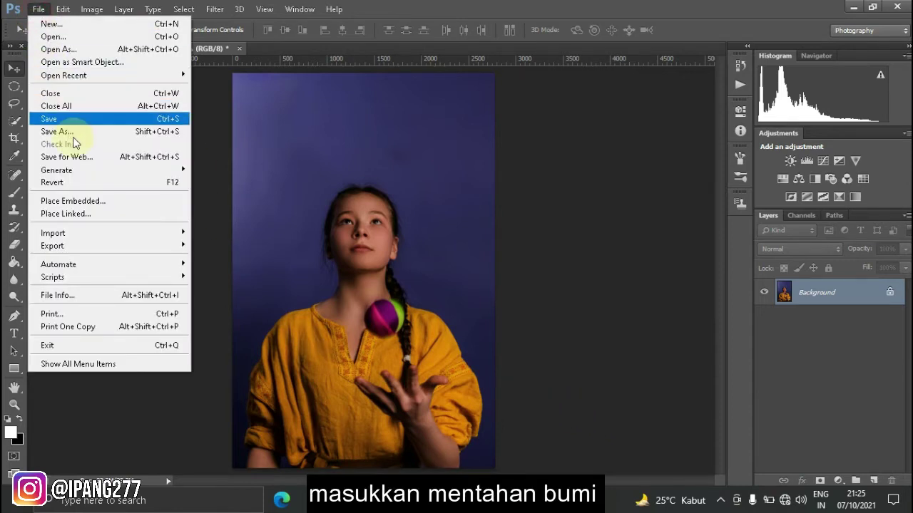
{"action": "left_click", "coordinate": [95, 202]}
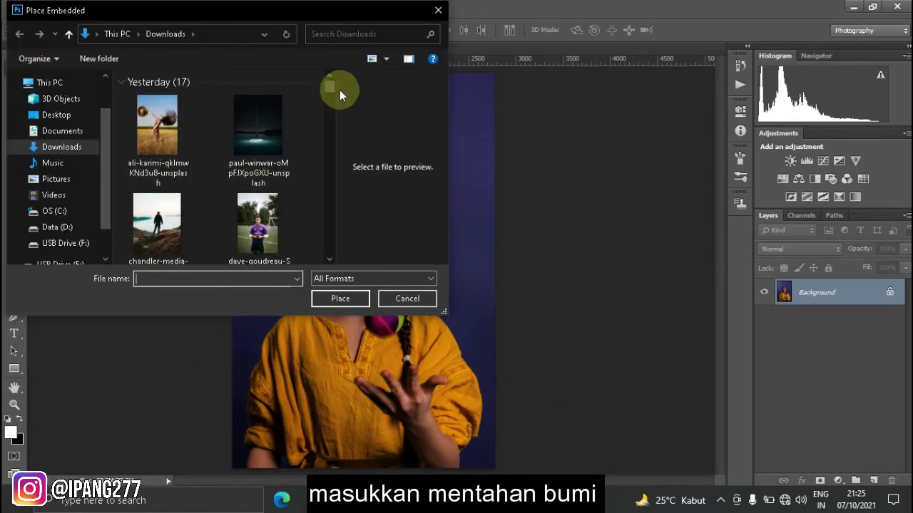
{"action": "left_click_drag", "start_coordinate": [329, 82], "coordinate": [328, 213]}
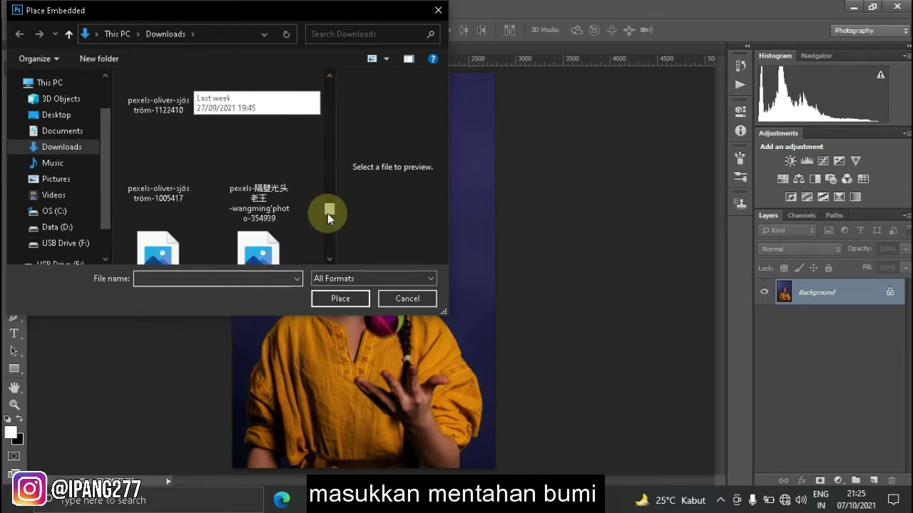
{"action": "left_click", "coordinate": [184, 221]}
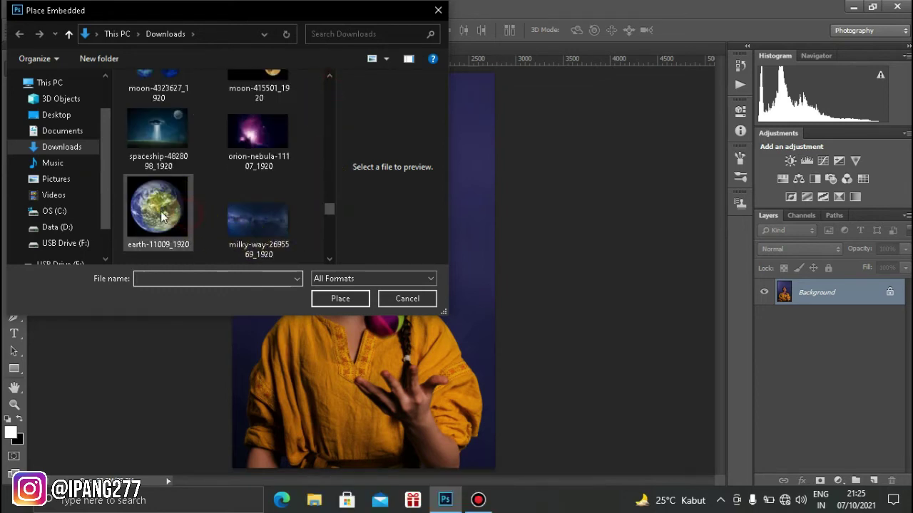
{"action": "left_click", "coordinate": [336, 299]}
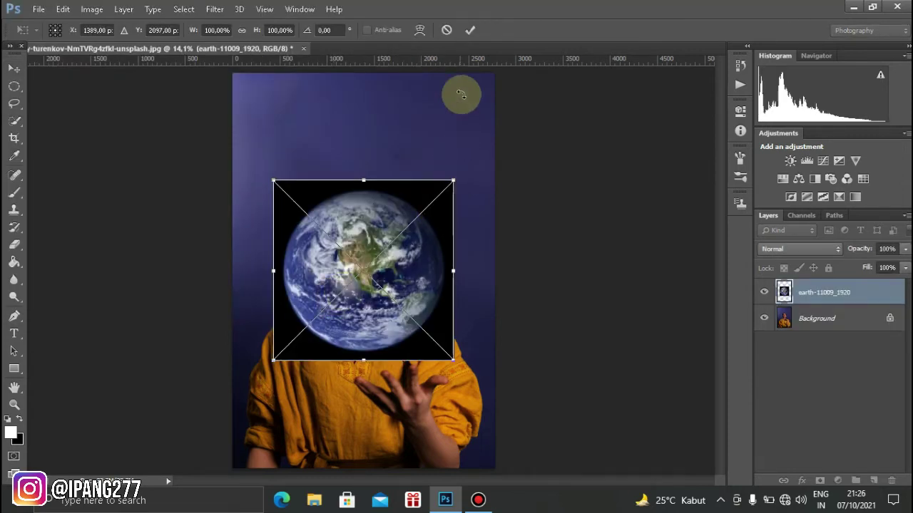
{"action": "left_click", "coordinate": [475, 30]}
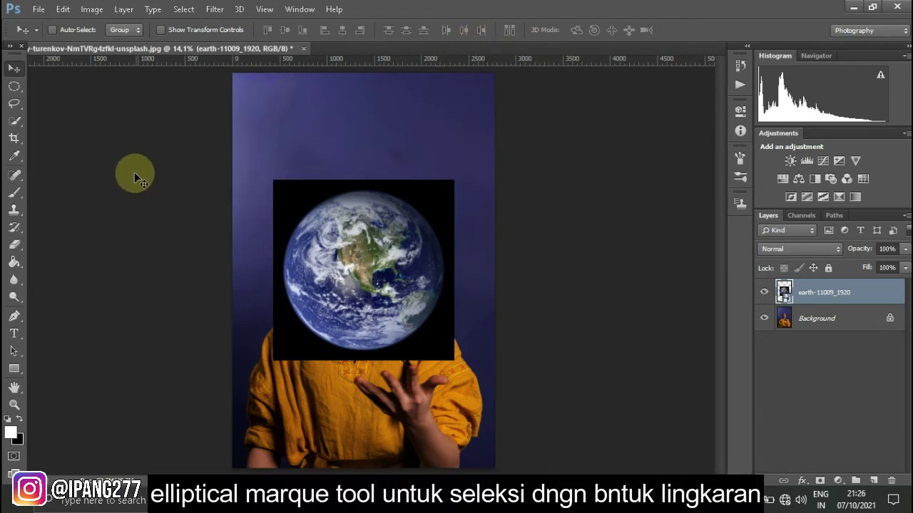
Step: Copy the globe to a new layer using a circular marquee selection, and hide the earth-11009_1920 layer
{"action": "left_click", "coordinate": [16, 86]}
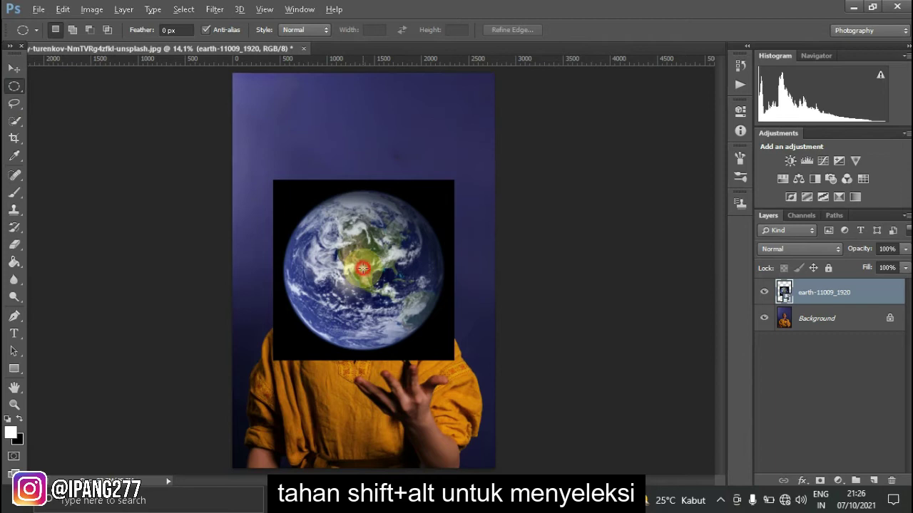
{"action": "left_click_drag", "start_coordinate": [363, 269], "coordinate": [440, 369]}
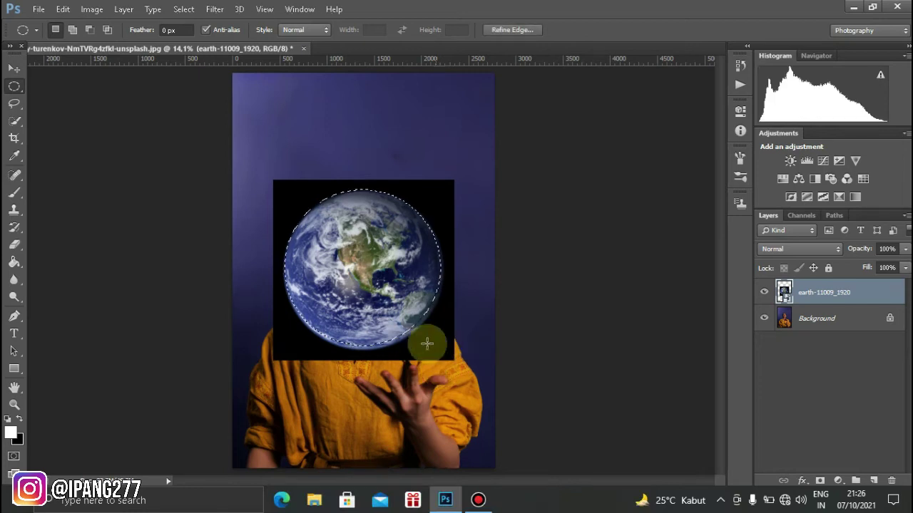
{"action": "left_click_drag", "start_coordinate": [368, 261], "coordinate": [368, 262]}
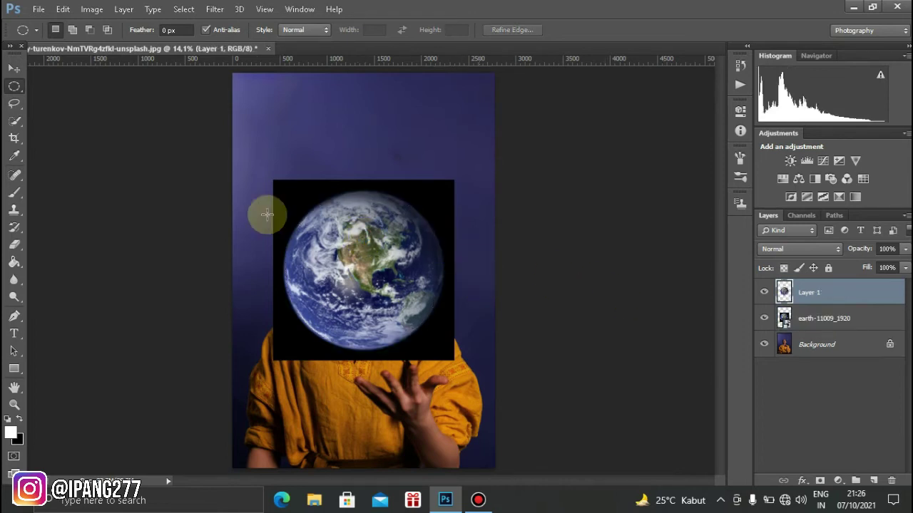
{"action": "left_click", "coordinate": [14, 68]}
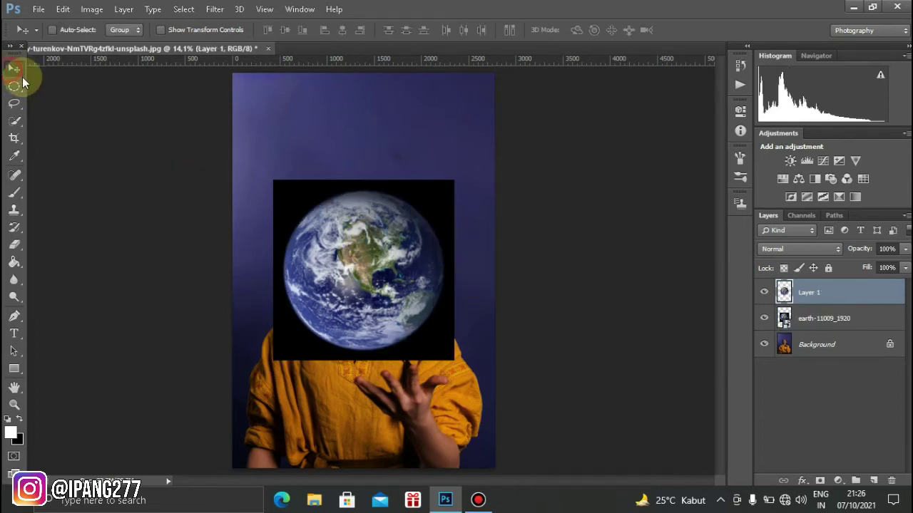
{"action": "left_click", "coordinate": [758, 320]}
Step: Scale the cut-out globe to 37.59% proportionally and position it over the purple ball above the girl's hand
{"action": "scroll", "coordinate": [367, 304], "scroll_direction": "down", "scroll_amount": 2}
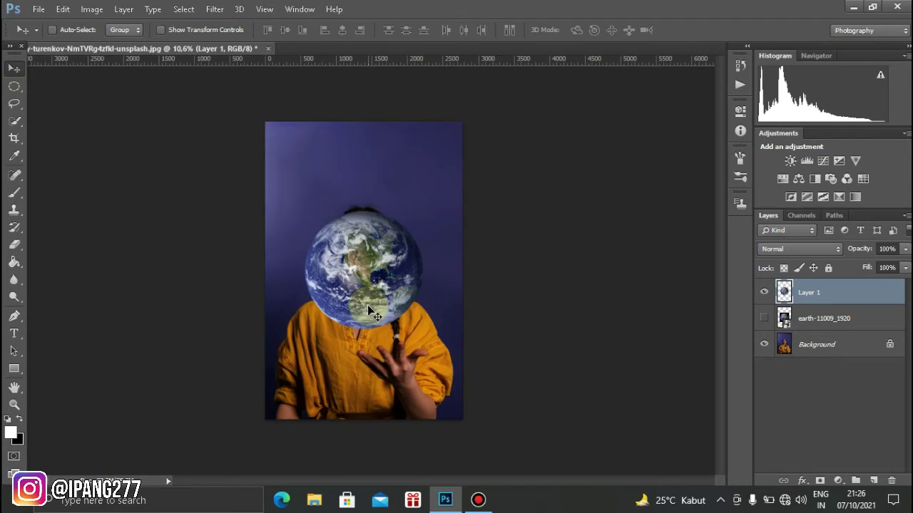
{"action": "key", "text": "ctrl+t"}
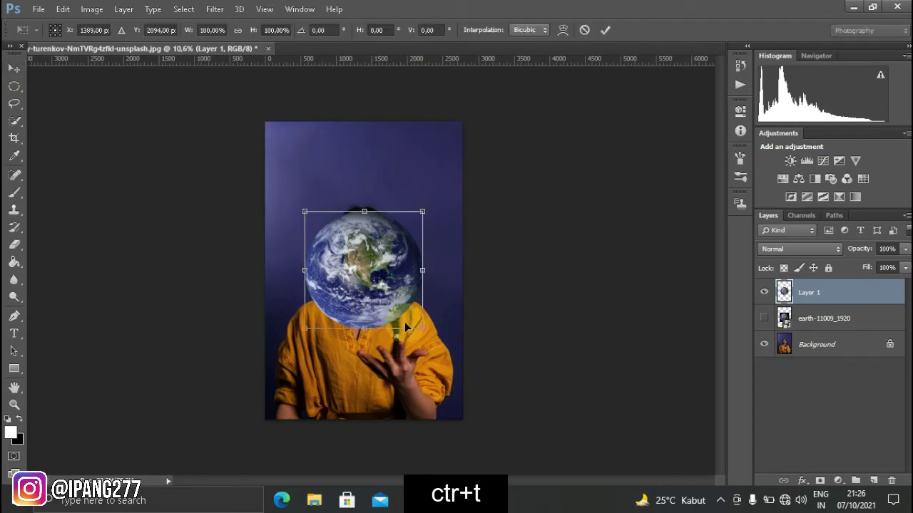
{"action": "left_click_drag", "start_coordinate": [419, 326], "coordinate": [391, 309]}
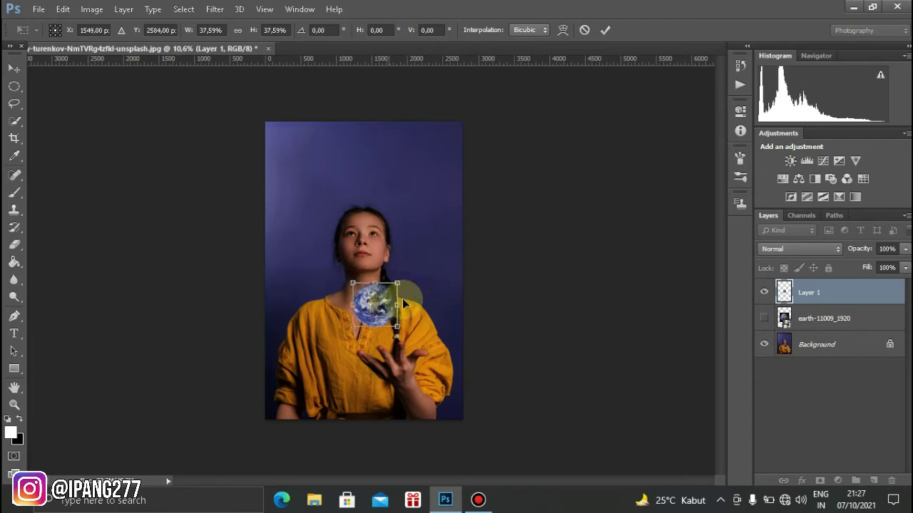
{"action": "left_click", "coordinate": [604, 30]}
Step: Shrink the globe on Layer 1 further to 89.42% with Free Transform, keeping it centred in place
{"action": "key", "text": "ctrl+t"}
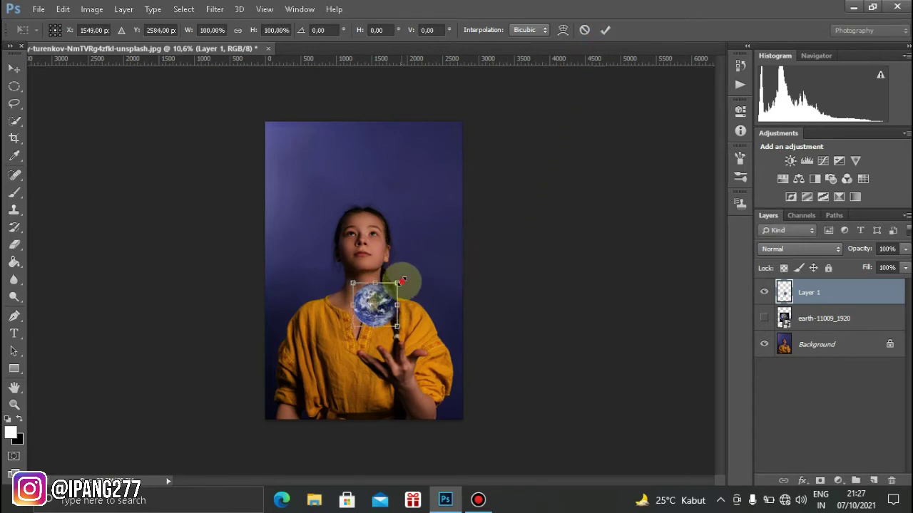
{"action": "left_click_drag", "start_coordinate": [399, 281], "coordinate": [402, 281]}
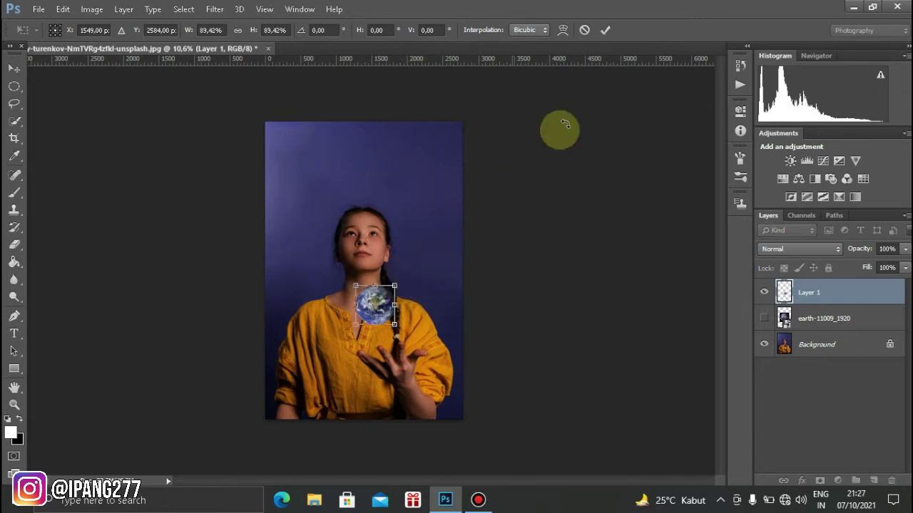
{"action": "left_click", "coordinate": [606, 30]}
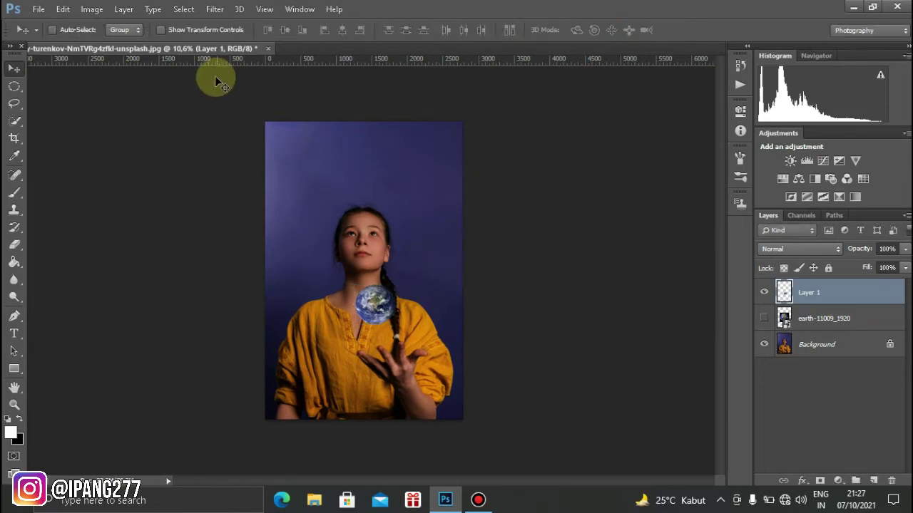
Step: Apply a Motion Blur to the globe on Layer 1 with a 90° angle and a 70-pixel distance
{"action": "left_click", "coordinate": [214, 10]}
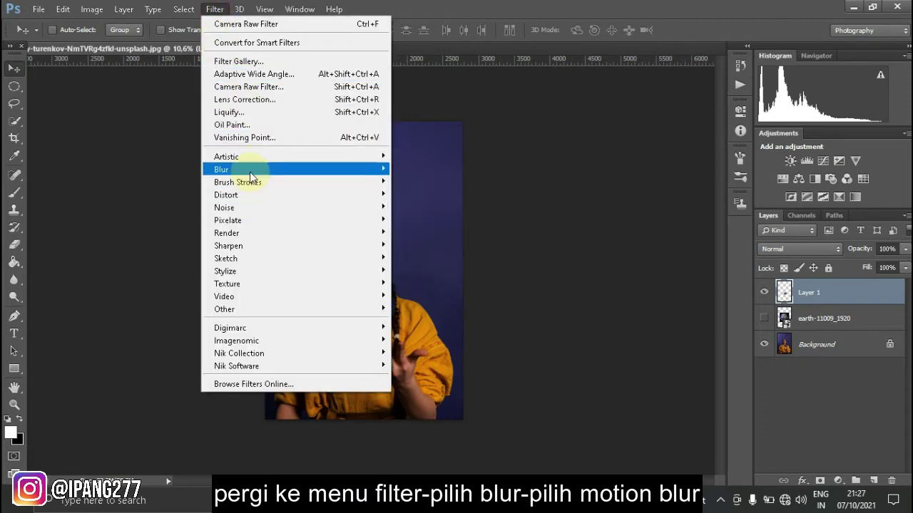
{"action": "mouse_move", "coordinate": [302, 172]}
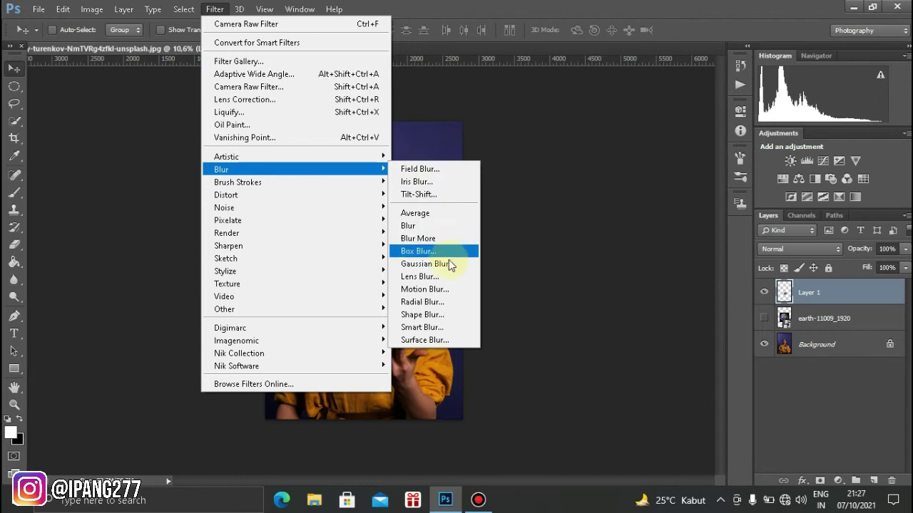
{"action": "left_click", "coordinate": [445, 290]}
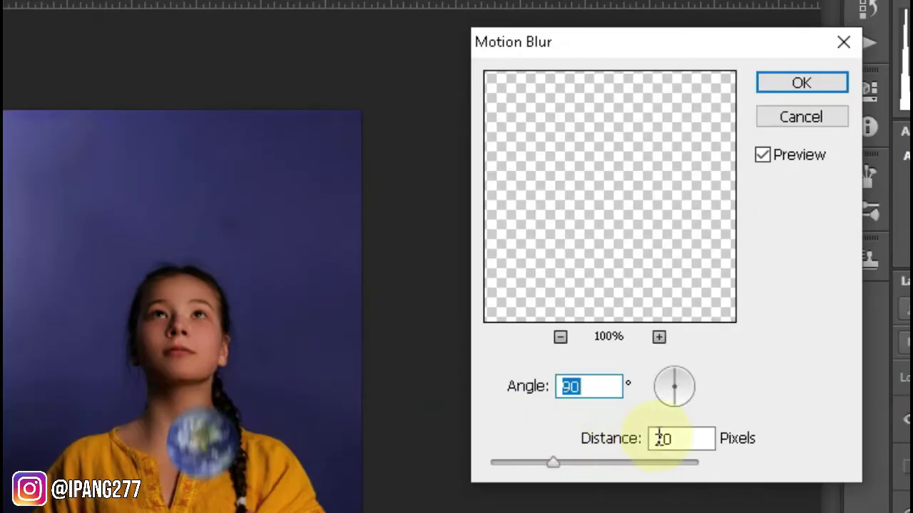
{"action": "left_click", "coordinate": [681, 439]}
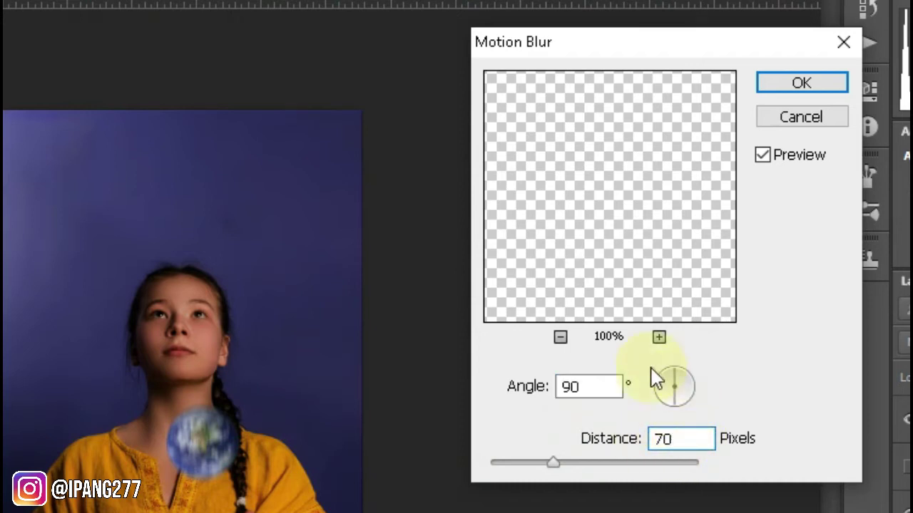
{"action": "left_click", "coordinate": [785, 83]}
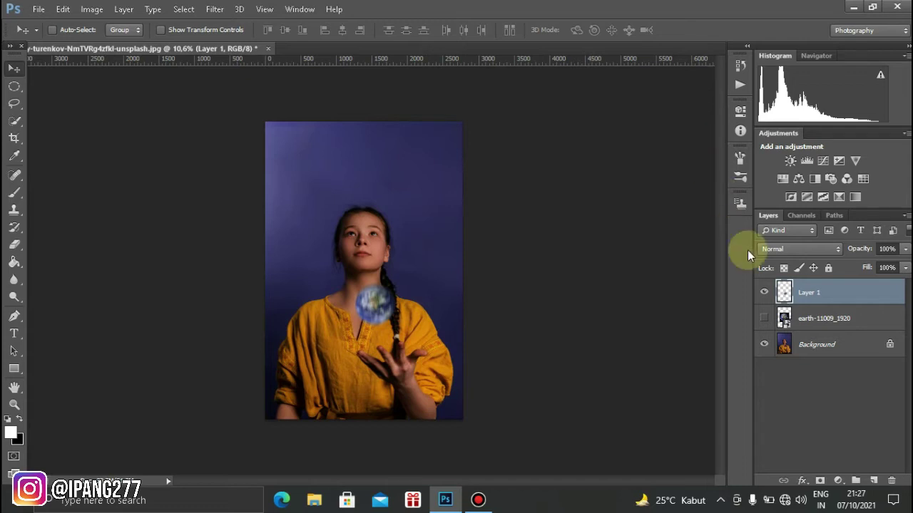
Step: Add a Color Balance adjustment clipped to Layer 1 and set its midtones Yellow–Blue value to +30
{"action": "left_click", "coordinate": [836, 479]}
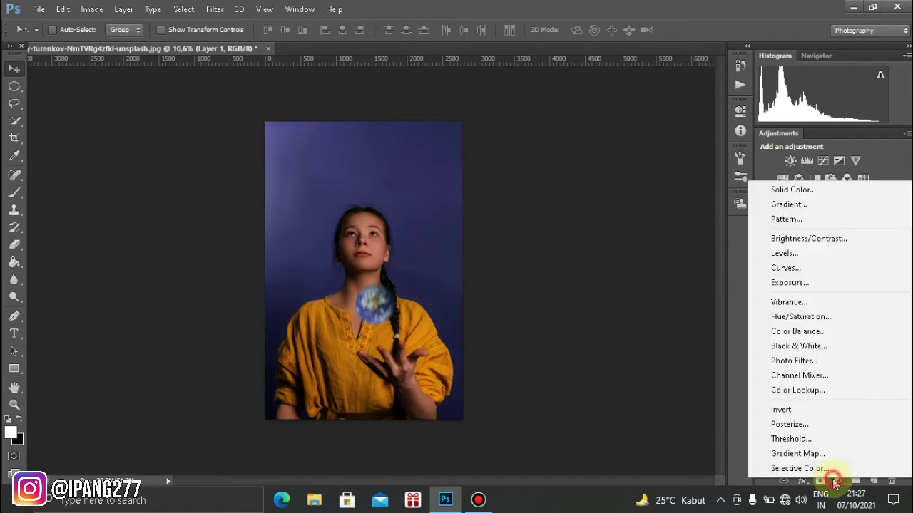
{"action": "left_click", "coordinate": [803, 332]}
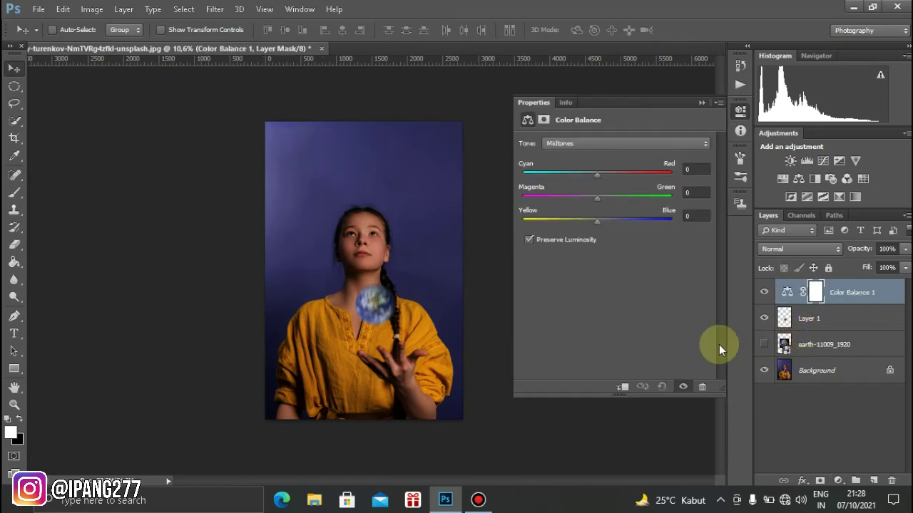
{"action": "left_click", "coordinate": [622, 387]}
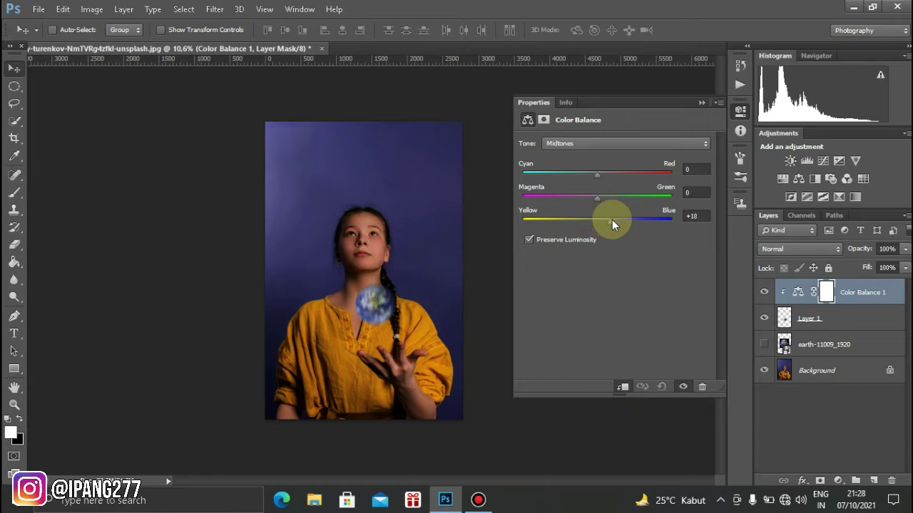
{"action": "left_click_drag", "start_coordinate": [635, 218], "coordinate": [621, 220]}
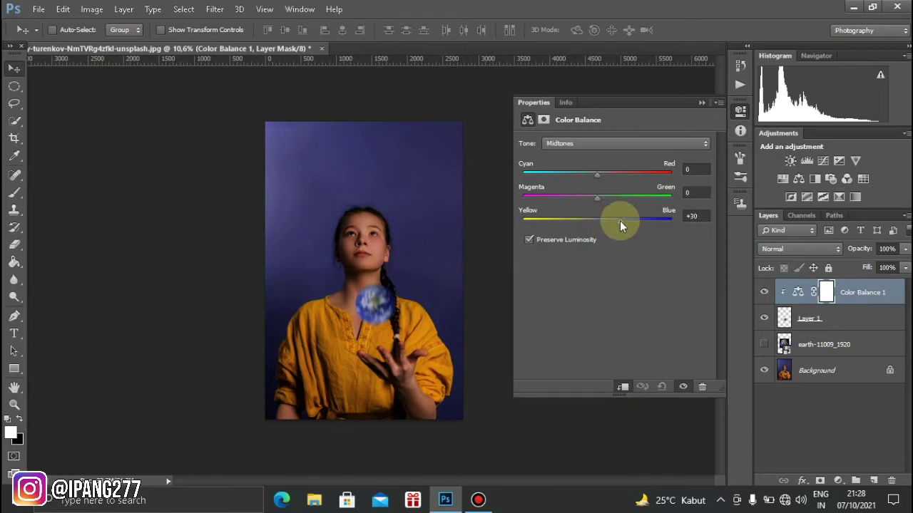
{"action": "left_click", "coordinate": [700, 102]}
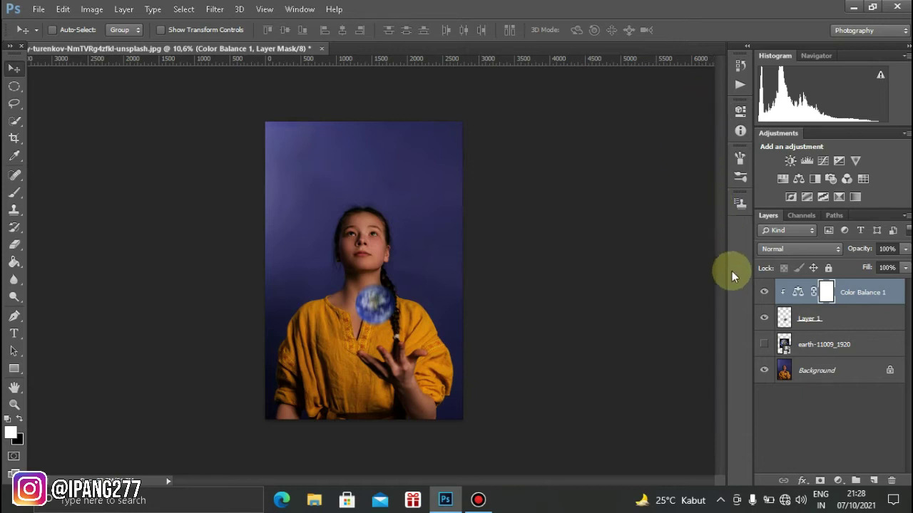
Step: Place the moon-415501_1920 image from Downloads as an embedded object at its default size and position
{"action": "key", "text": "ctrl+plus"}
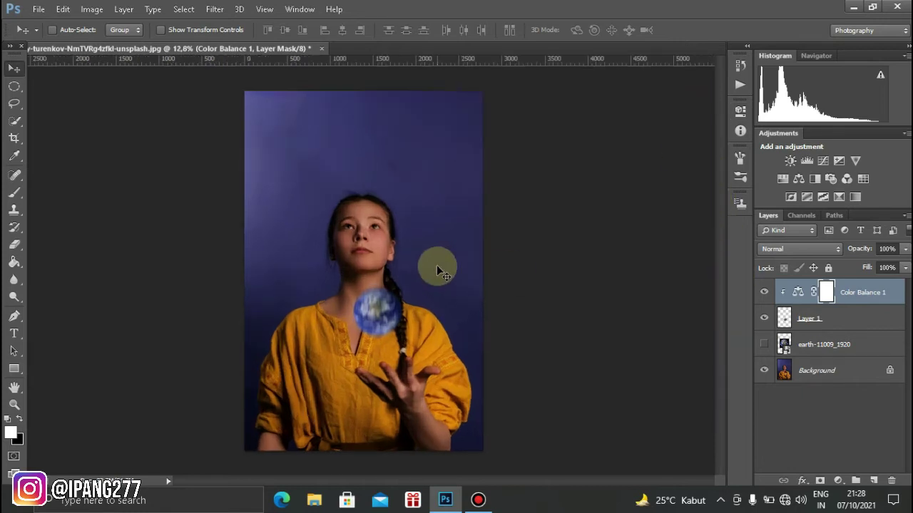
{"action": "left_click", "coordinate": [37, 9]}
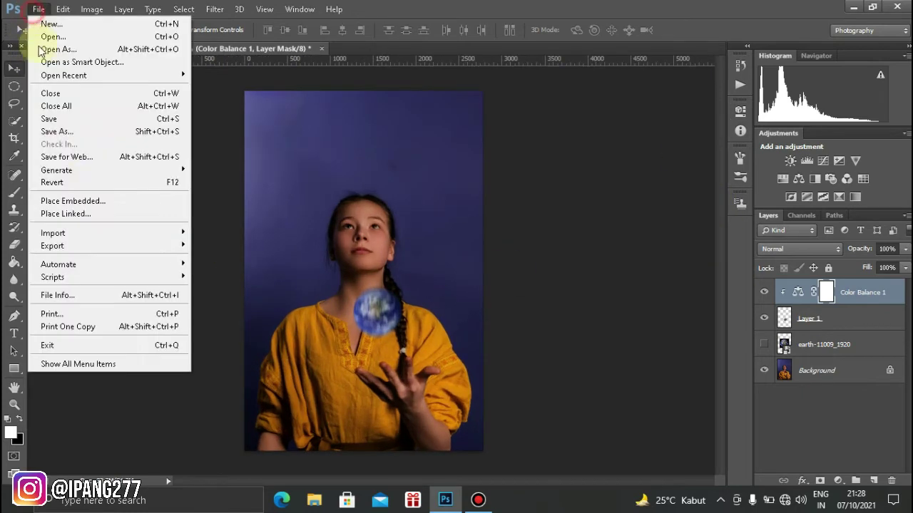
{"action": "left_click", "coordinate": [86, 202]}
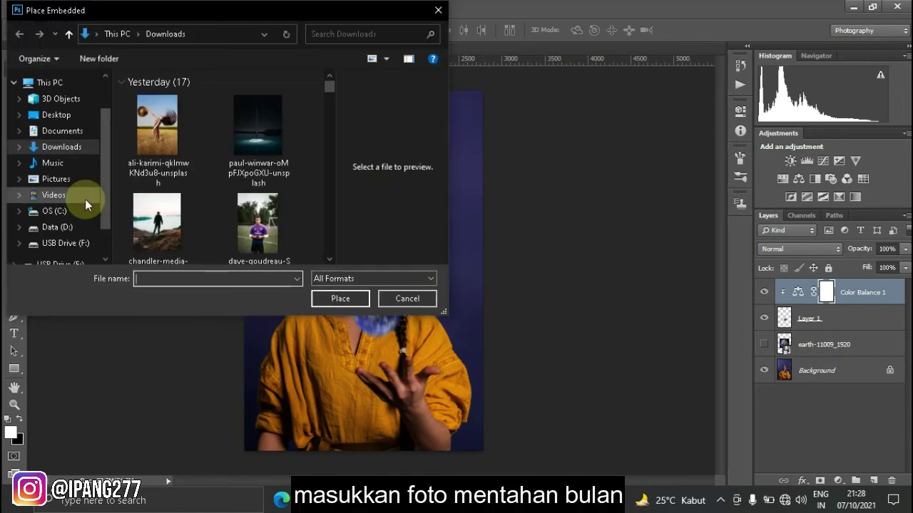
{"action": "left_click_drag", "start_coordinate": [330, 84], "coordinate": [331, 264]}
{"action": "scroll", "coordinate": [216, 163], "scroll_direction": "up", "scroll_amount": 10}
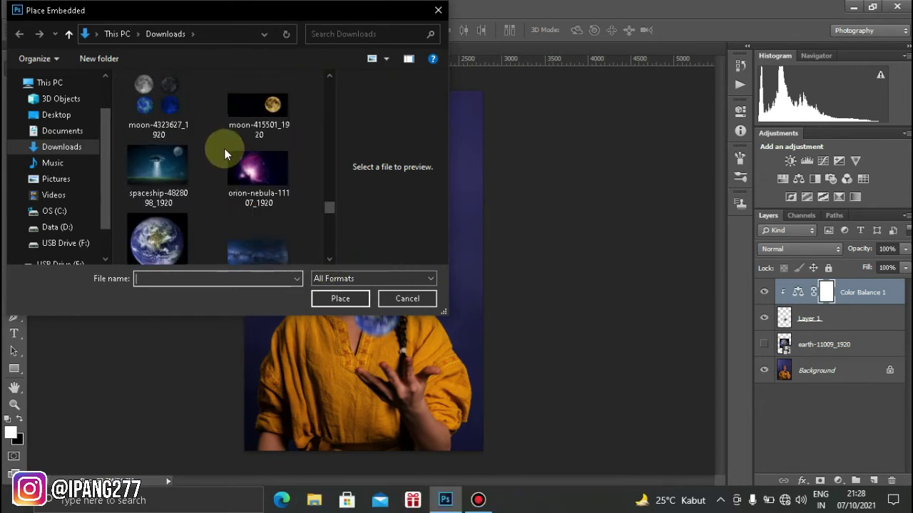
{"action": "left_click", "coordinate": [236, 115]}
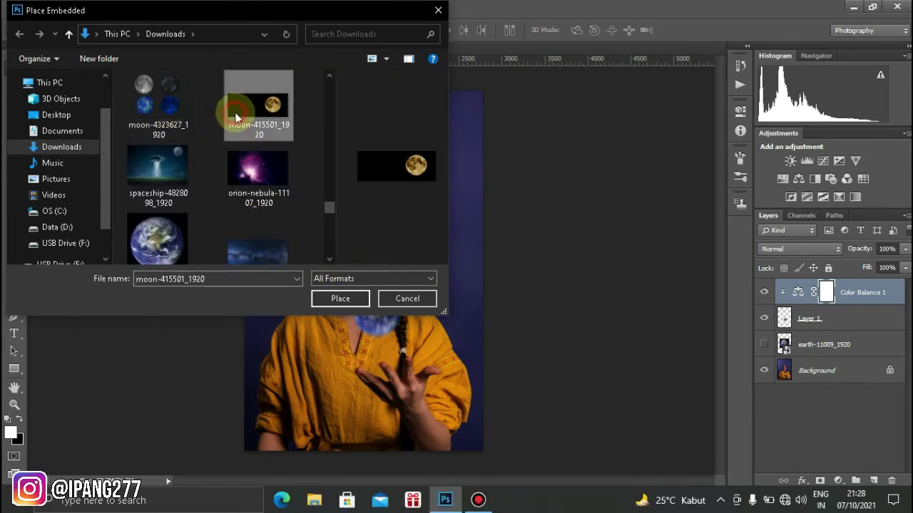
{"action": "left_click", "coordinate": [340, 297]}
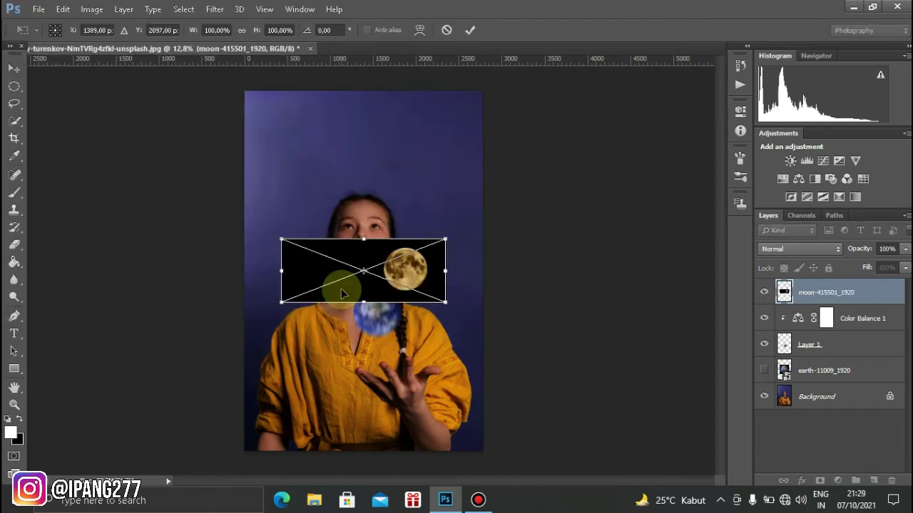
{"action": "left_click", "coordinate": [470, 30]}
Step: Select the golden moon with a circular Elliptical Marquee selection drawn from its centre and copy it to a new layer
{"action": "scroll", "coordinate": [445, 299], "scroll_direction": "up", "scroll_amount": 5}
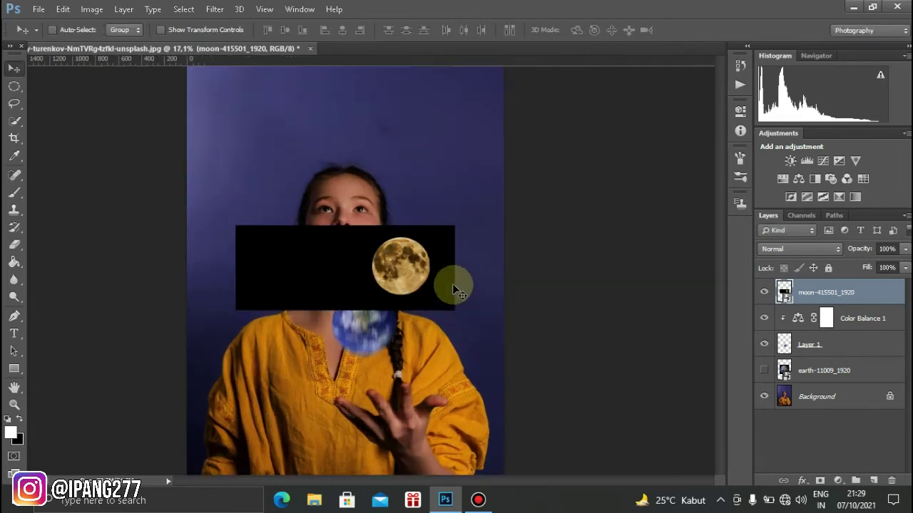
{"action": "scroll", "coordinate": [433, 282], "scroll_direction": "up", "scroll_amount": 4}
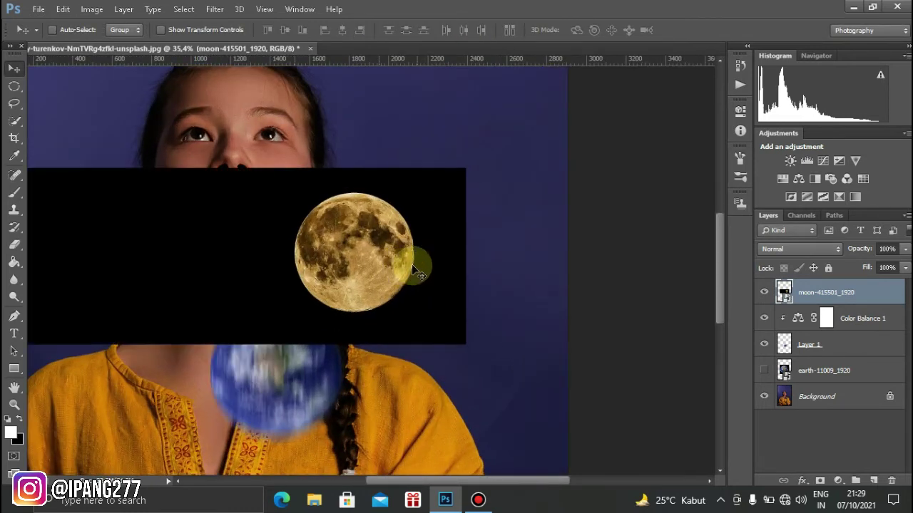
{"action": "scroll", "coordinate": [417, 271], "scroll_direction": "up", "scroll_amount": 2}
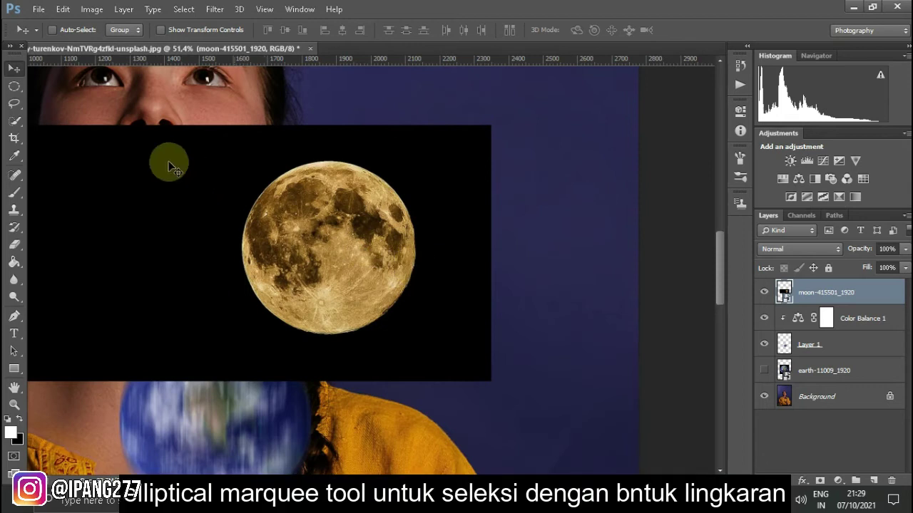
{"action": "left_click", "coordinate": [14, 86]}
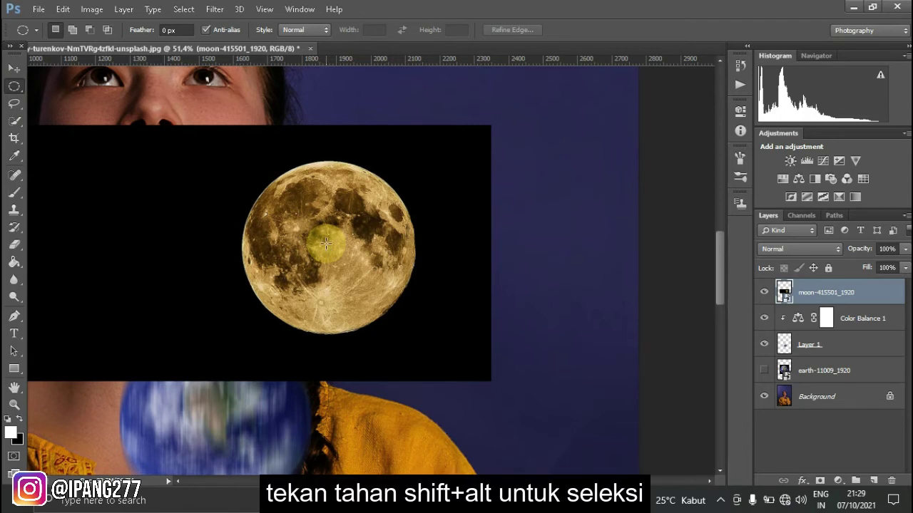
{"action": "left_click_drag", "start_coordinate": [328, 244], "coordinate": [423, 325]}
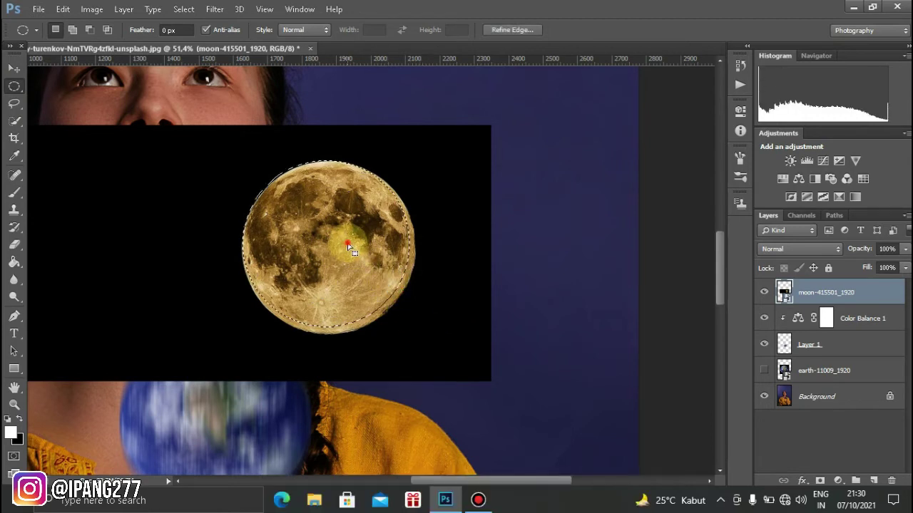
{"action": "left_click_drag", "start_coordinate": [349, 242], "coordinate": [349, 245]}
{"action": "key", "text": "ctrl+j"}
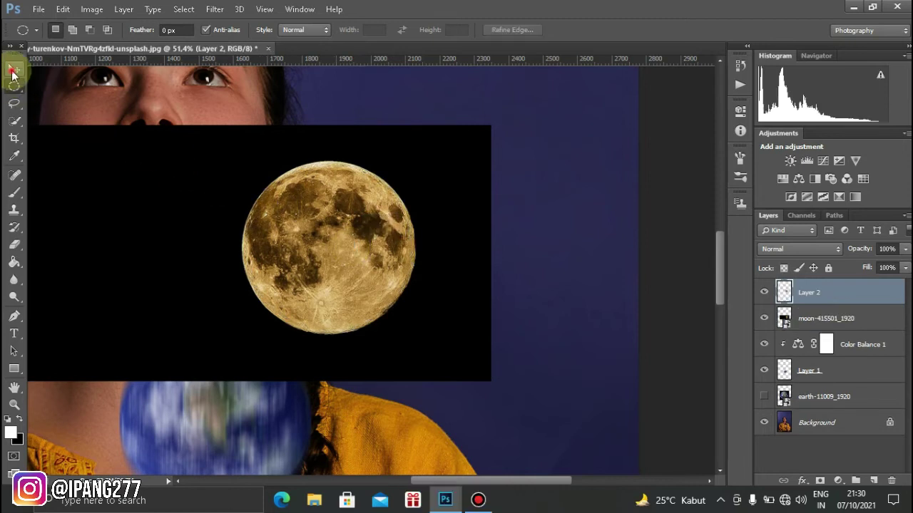
Step: Hide the moon-415501_1920 layer and move the cut-out moon on Layer 2 into the background beside the girl's head, above the braid side
{"action": "left_click", "coordinate": [13, 69]}
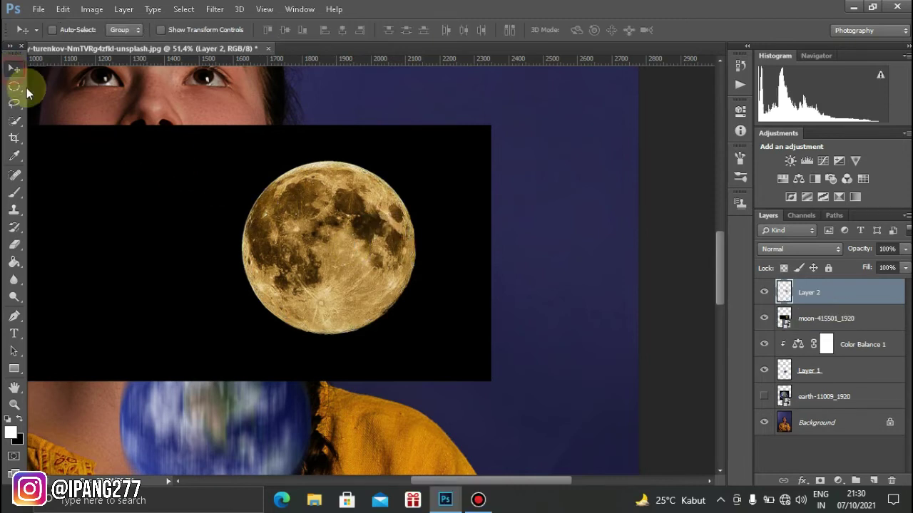
{"action": "left_click", "coordinate": [765, 320]}
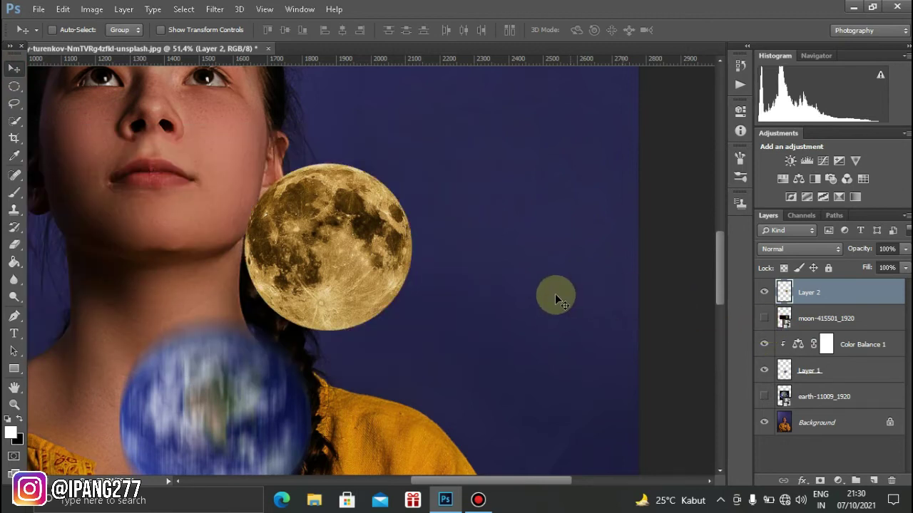
{"action": "scroll", "coordinate": [554, 294], "scroll_direction": "down", "scroll_amount": 8}
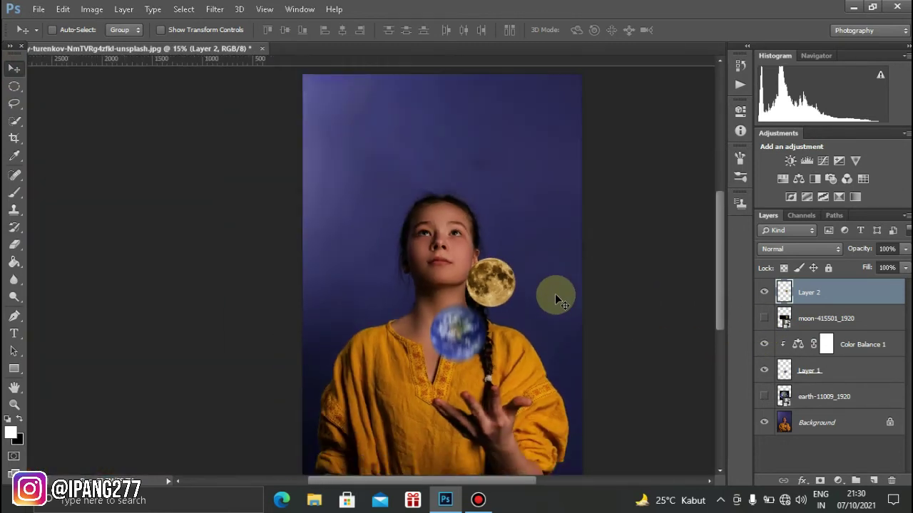
{"action": "scroll", "coordinate": [555, 294], "scroll_direction": "down", "scroll_amount": 1}
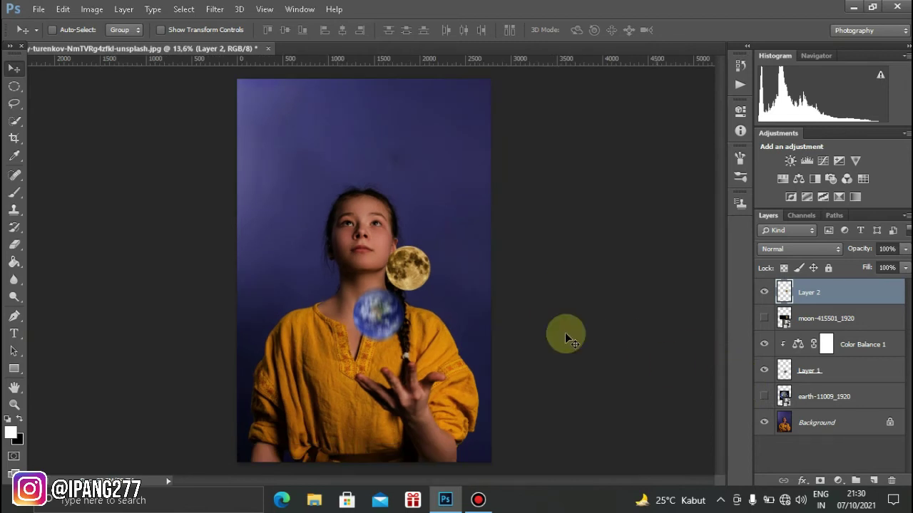
{"action": "left_click_drag", "start_coordinate": [430, 258], "coordinate": [444, 338]}
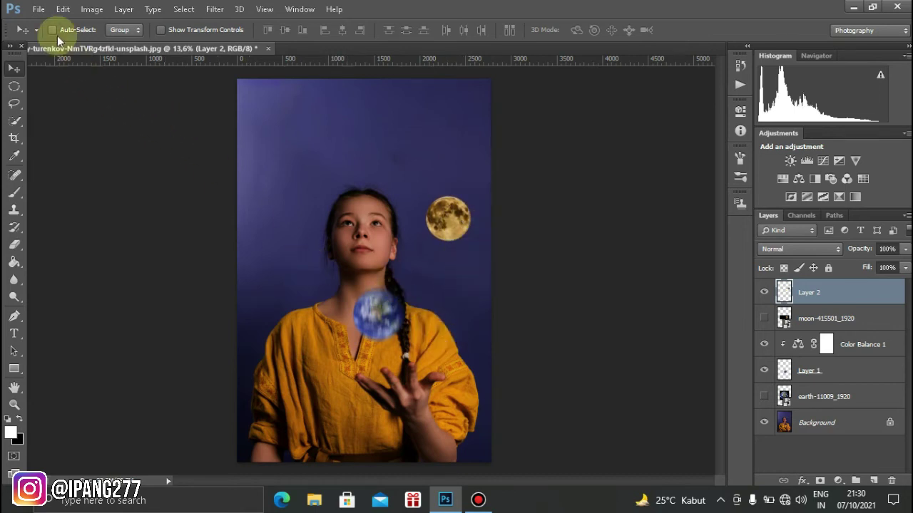
Step: Apply a Motion Blur to the moon on Layer 2 with a 90° angle and a 110-pixel distance
{"action": "left_click", "coordinate": [213, 9]}
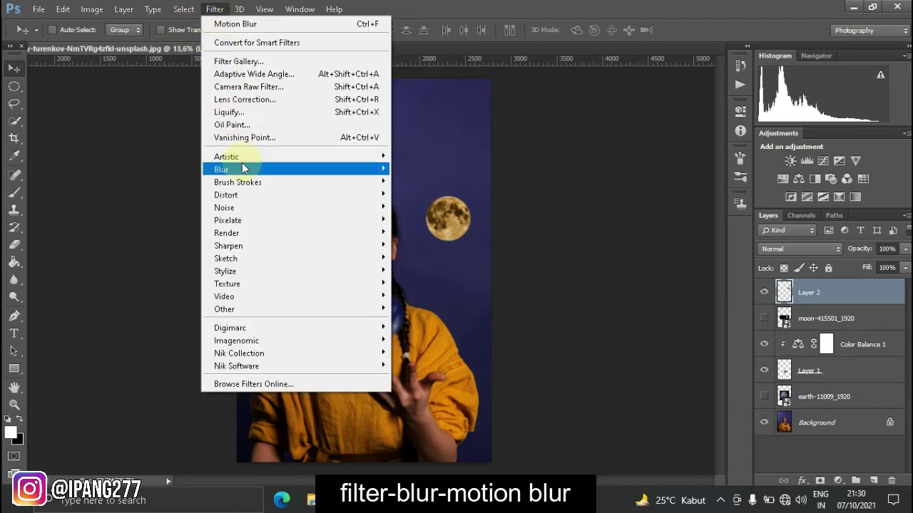
{"action": "mouse_move", "coordinate": [339, 176]}
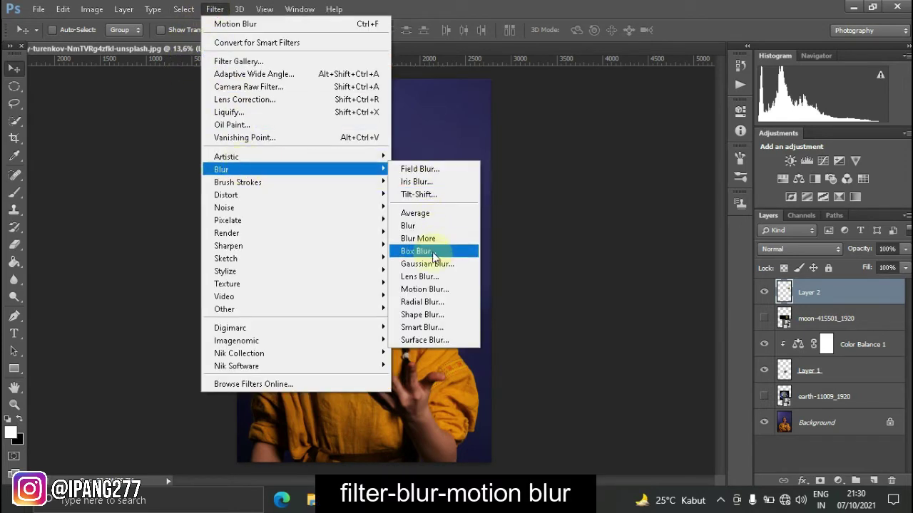
{"action": "left_click", "coordinate": [430, 289]}
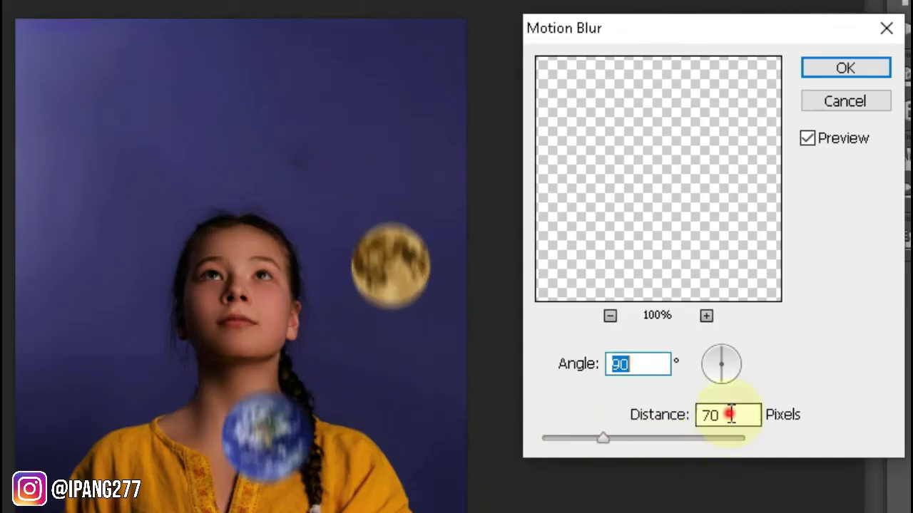
{"action": "left_click", "coordinate": [730, 415]}
{"action": "key", "text": "BackSpace"}
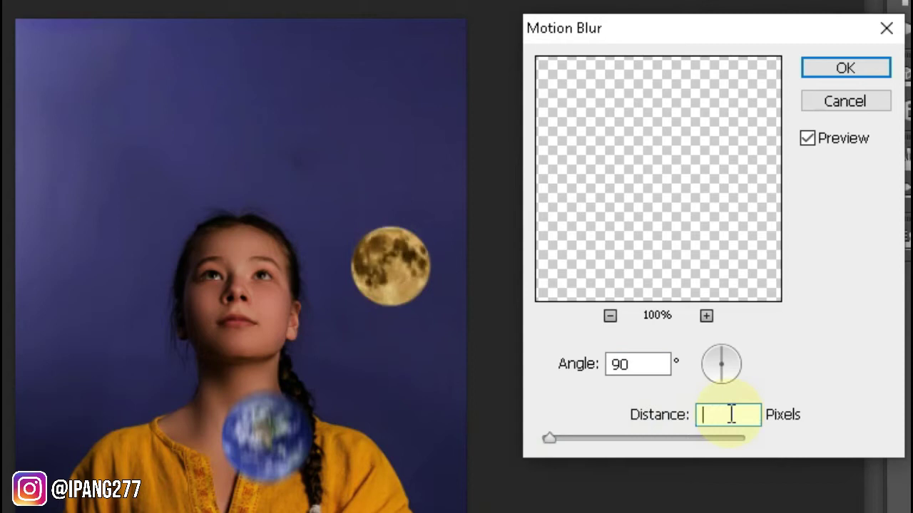
{"action": "type", "text": "110"}
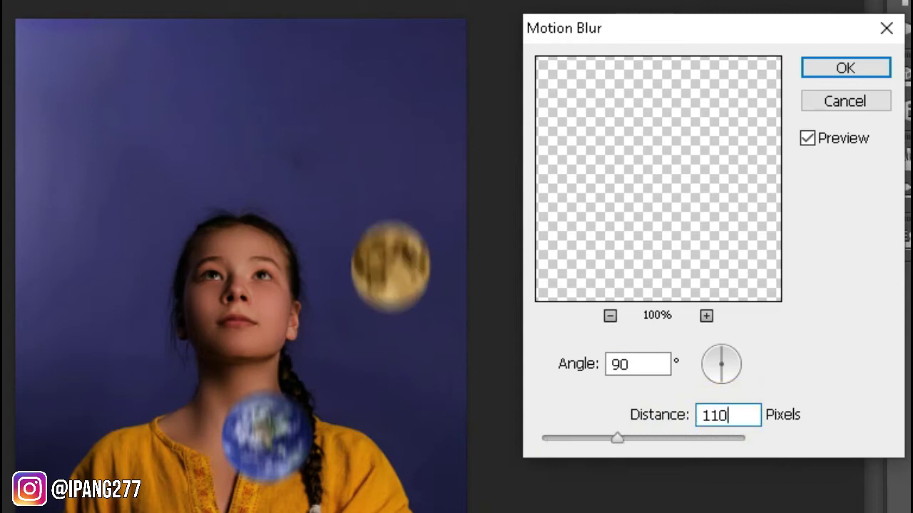
{"action": "left_click", "coordinate": [843, 70]}
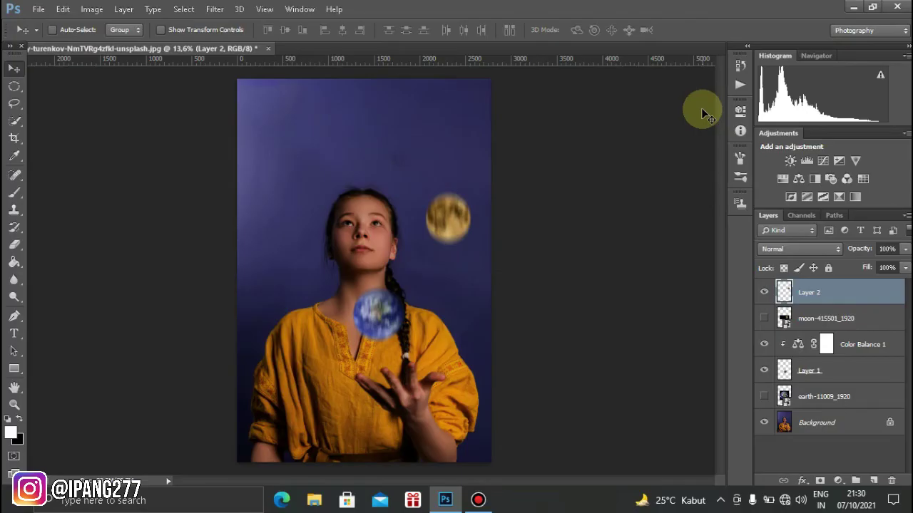
Step: Place the moon-4323627_1920 image from Downloads as an embedded object at its default size and position
{"action": "left_click", "coordinate": [38, 10]}
{"action": "left_click", "coordinate": [87, 201]}
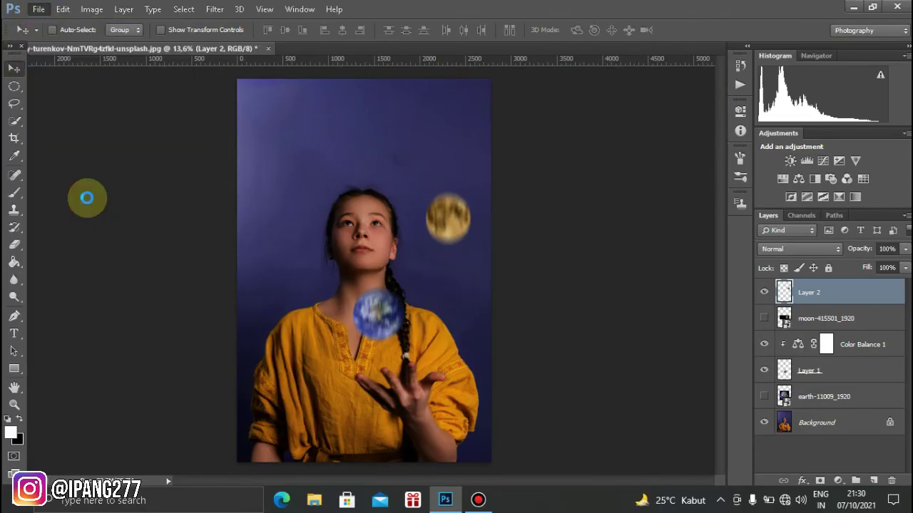
{"action": "left_click_drag", "start_coordinate": [330, 87], "coordinate": [319, 206]}
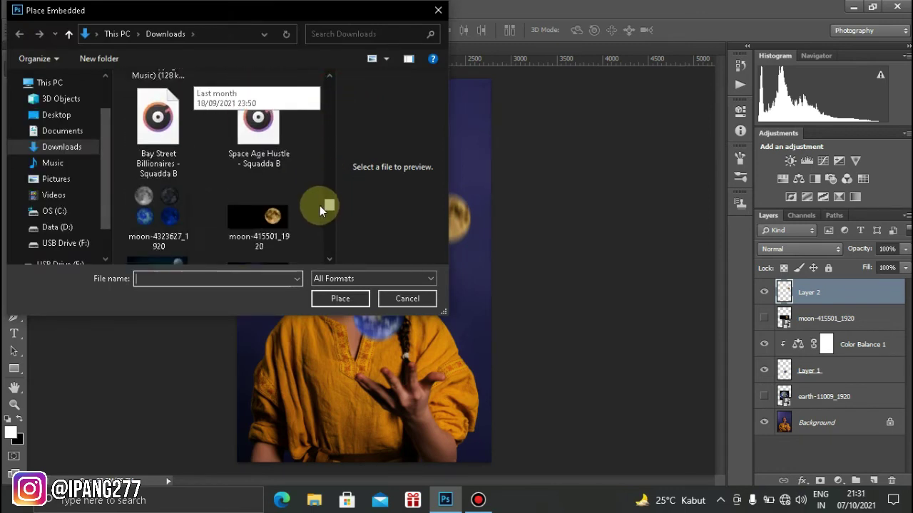
{"action": "left_click", "coordinate": [173, 199]}
{"action": "left_click", "coordinate": [341, 299]}
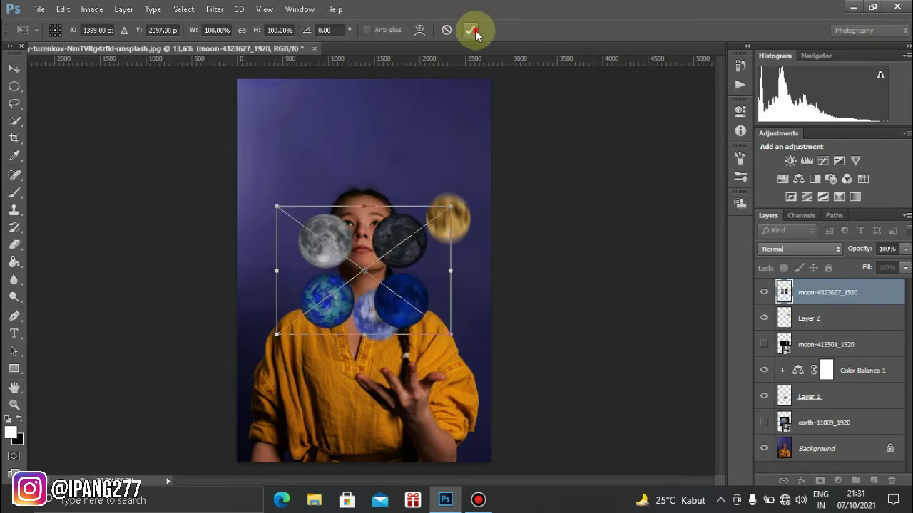
{"action": "left_click", "coordinate": [472, 30]}
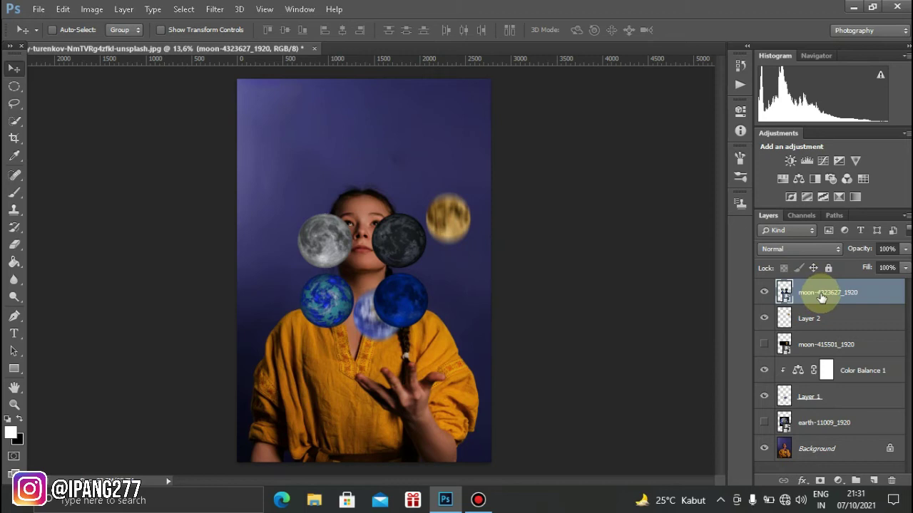
Step: Duplicate the moon-4323627_1920 layer, hide the copy and make the original the active layer
{"action": "key", "text": "ctrl+j"}
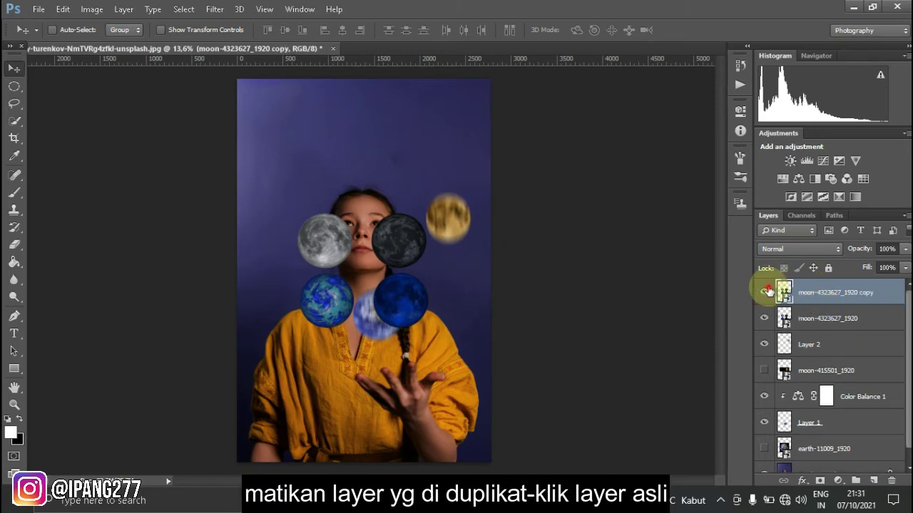
{"action": "left_click", "coordinate": [765, 291]}
{"action": "left_click", "coordinate": [790, 318]}
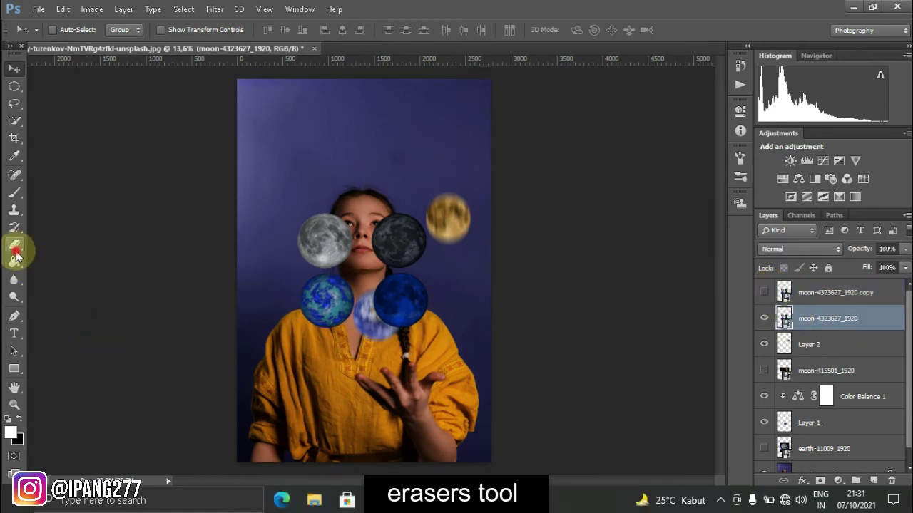
Step: Rasterize the moon-4323627_1920 layer for the Eraser tool and enlarge the soft eraser brush to 454 px
{"action": "left_click_drag", "start_coordinate": [314, 243], "coordinate": [321, 249]}
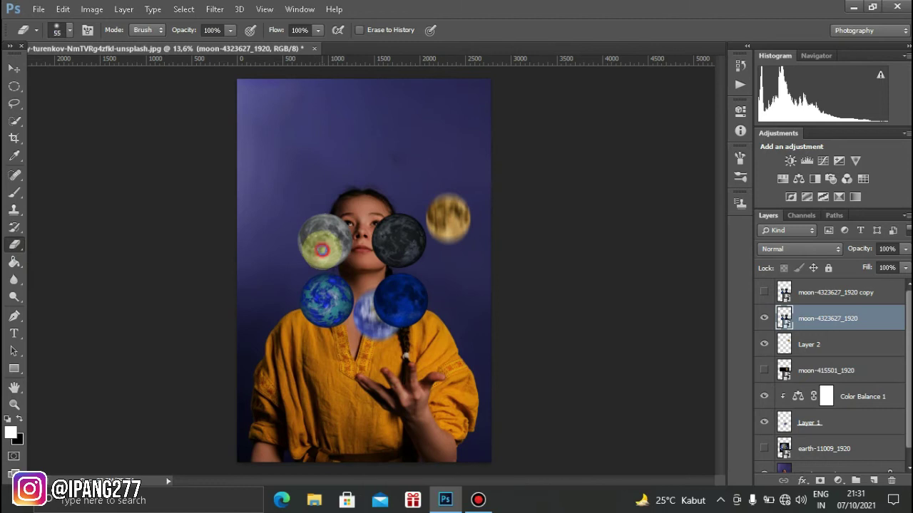
{"action": "left_click", "coordinate": [362, 241]}
{"action": "left_click", "coordinate": [449, 205]}
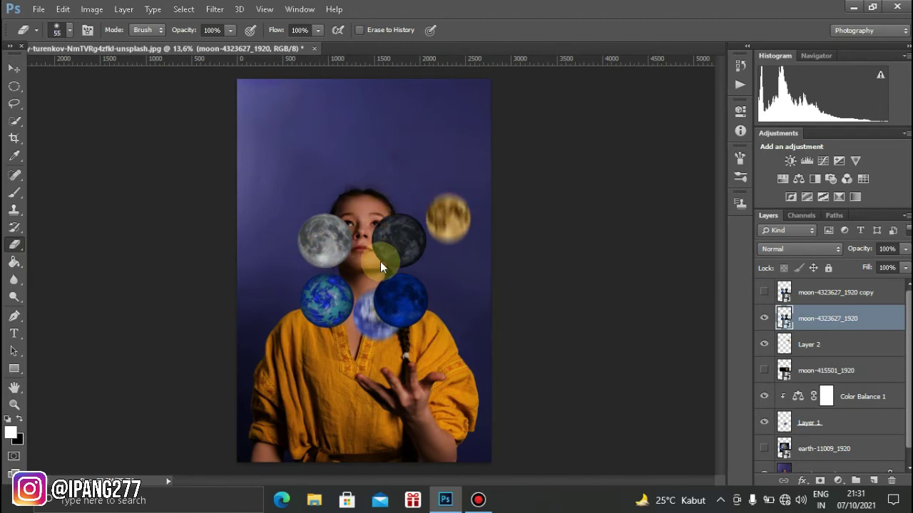
{"action": "right_click", "coordinate": [390, 241]}
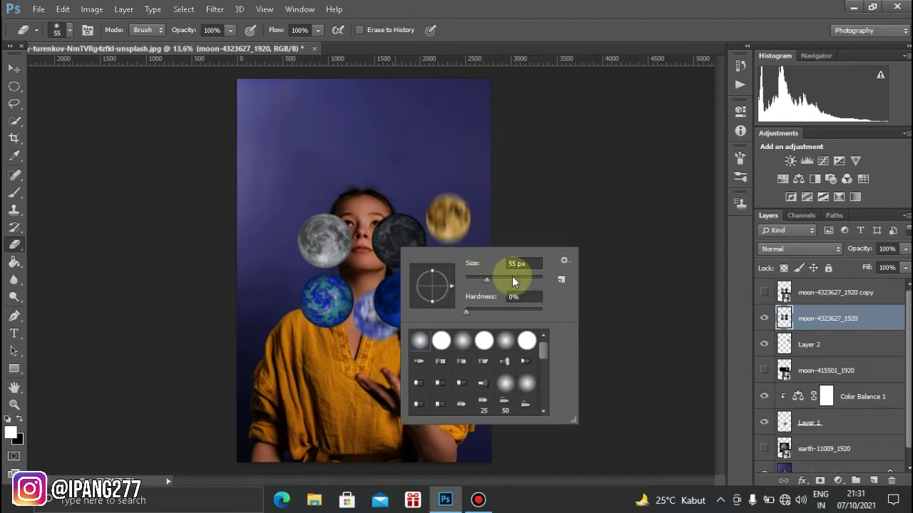
{"action": "left_click", "coordinate": [512, 278]}
{"action": "left_click", "coordinate": [527, 278]}
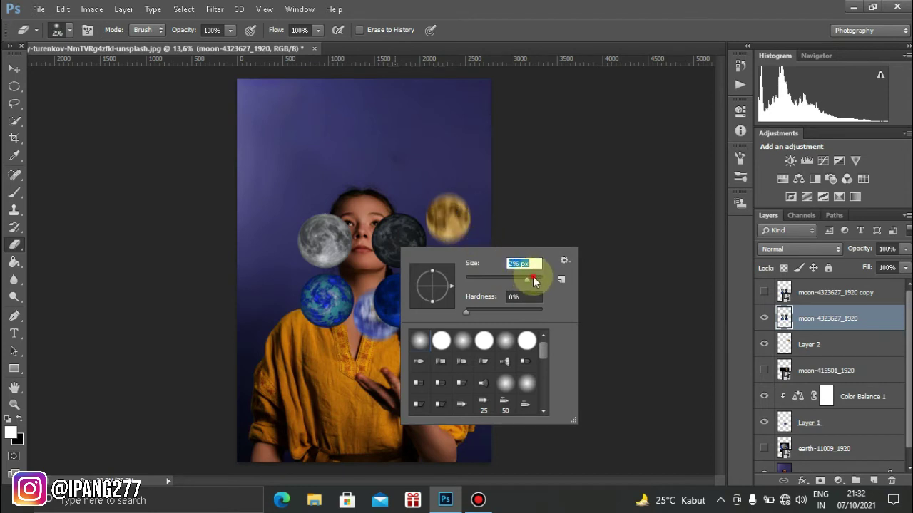
{"action": "left_click", "coordinate": [536, 279]}
Step: Erase the grey moon, the dark moon and the dark blue planet from the moon-4323627_1920 layer, keeping only the blue-green planet
{"action": "left_click", "coordinate": [391, 227]}
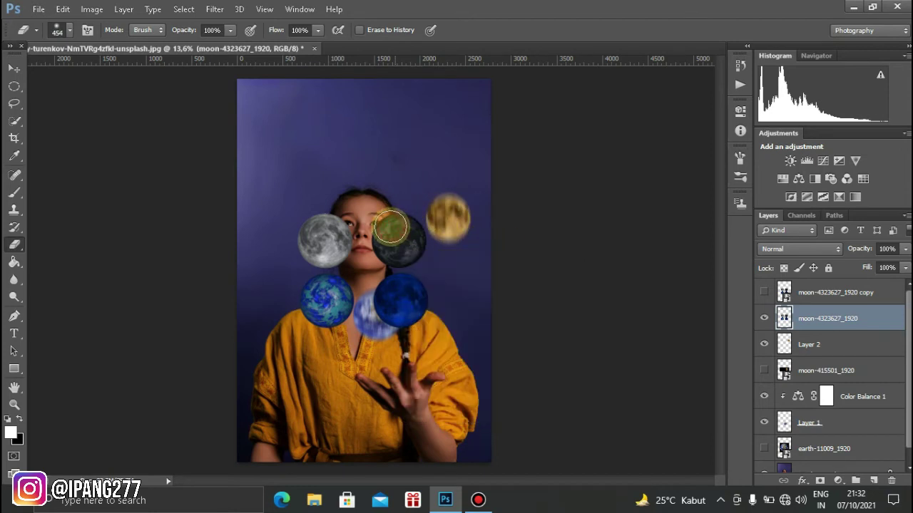
{"action": "mouse_move", "coordinate": [391, 227]}
{"action": "left_mouse_down"}
{"action": "mouse_move", "coordinate": [417, 247]}
{"action": "mouse_move", "coordinate": [393, 221]}
{"action": "mouse_move", "coordinate": [423, 296]}
{"action": "mouse_move", "coordinate": [391, 306]}
{"action": "mouse_move", "coordinate": [410, 247]}
{"action": "mouse_move", "coordinate": [345, 224]}
{"action": "mouse_move", "coordinate": [303, 237]}
{"action": "mouse_move", "coordinate": [348, 245]}
{"action": "mouse_move", "coordinate": [320, 256]}
{"action": "mouse_move", "coordinate": [362, 236]}
{"action": "left_mouse_up"}
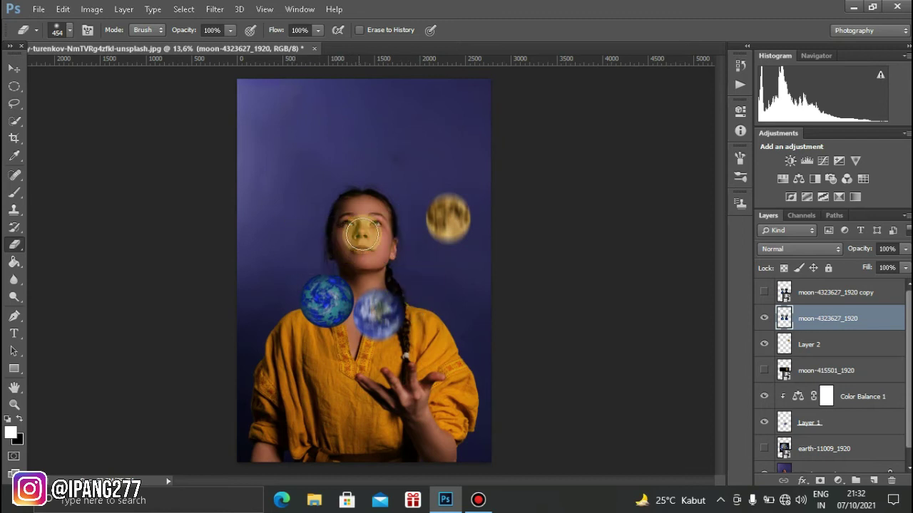
{"action": "key", "text": "ctrl+z"}
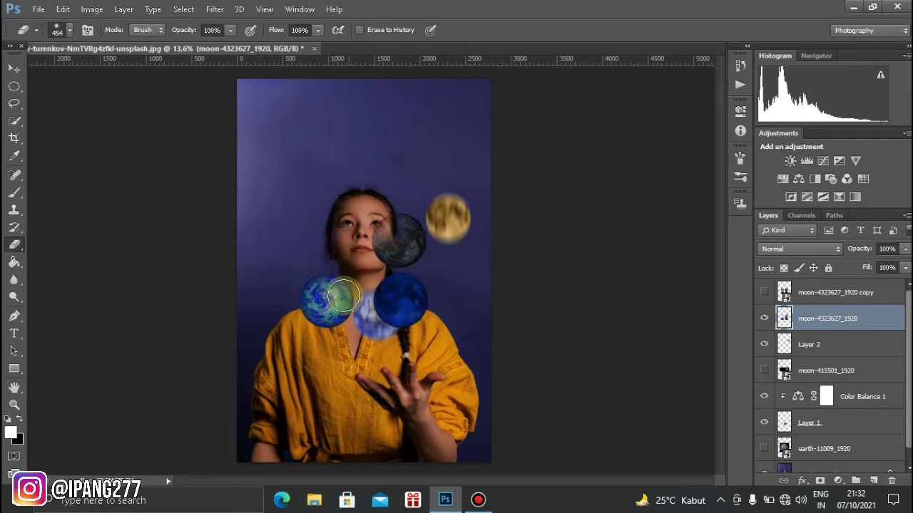
{"action": "scroll", "coordinate": [343, 296], "scroll_direction": "up", "scroll_amount": 2}
{"action": "mouse_move", "coordinate": [350, 234]}
{"action": "left_mouse_down"}
{"action": "mouse_move", "coordinate": [424, 310]}
{"action": "mouse_move", "coordinate": [396, 330]}
{"action": "mouse_move", "coordinate": [445, 159]}
{"action": "mouse_move", "coordinate": [412, 197]}
{"action": "mouse_move", "coordinate": [416, 270]}
{"action": "left_mouse_up"}
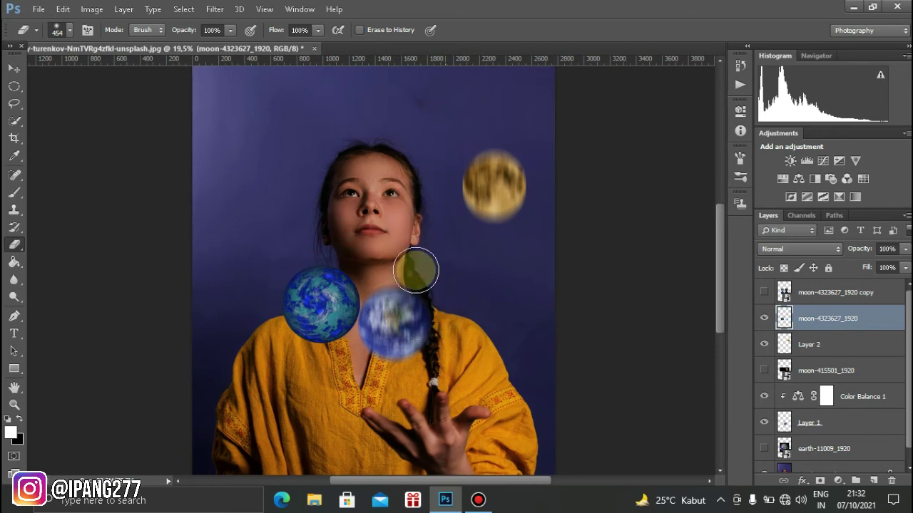
Step: Move the blue-green planet up into the empty background above the girl's head
{"action": "left_click", "coordinate": [14, 68]}
{"action": "scroll", "coordinate": [314, 262], "scroll_direction": "down", "scroll_amount": 1}
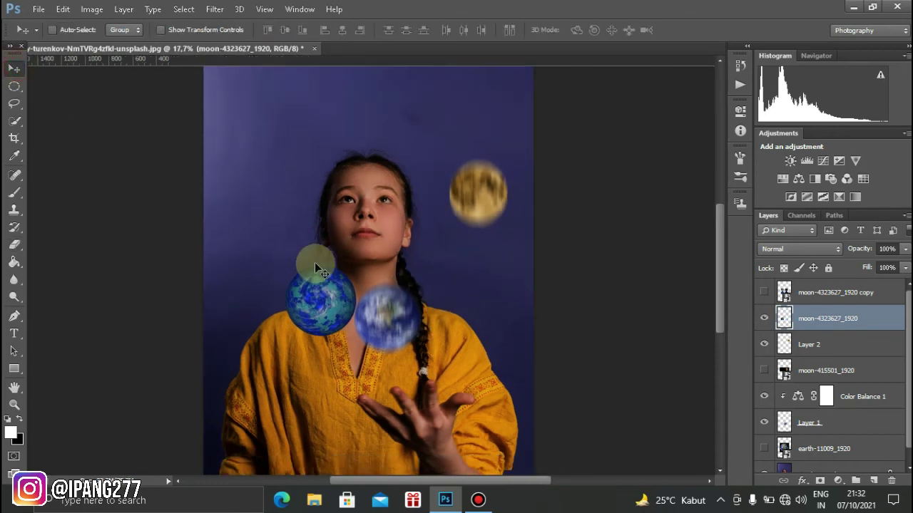
{"action": "scroll", "coordinate": [314, 262], "scroll_direction": "down", "scroll_amount": 2}
{"action": "left_click_drag", "start_coordinate": [339, 266], "coordinate": [377, 138]}
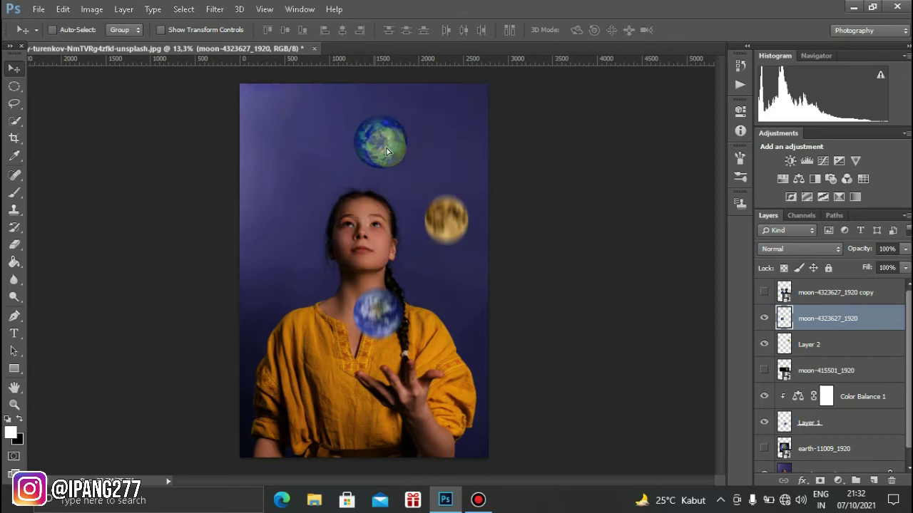
Step: Scale the blue-green planet down to about 88% and shift it slightly right in the background above the girl's head
{"action": "scroll", "coordinate": [378, 143], "scroll_direction": "down", "scroll_amount": 1}
{"action": "key", "text": "ctrl+t"}
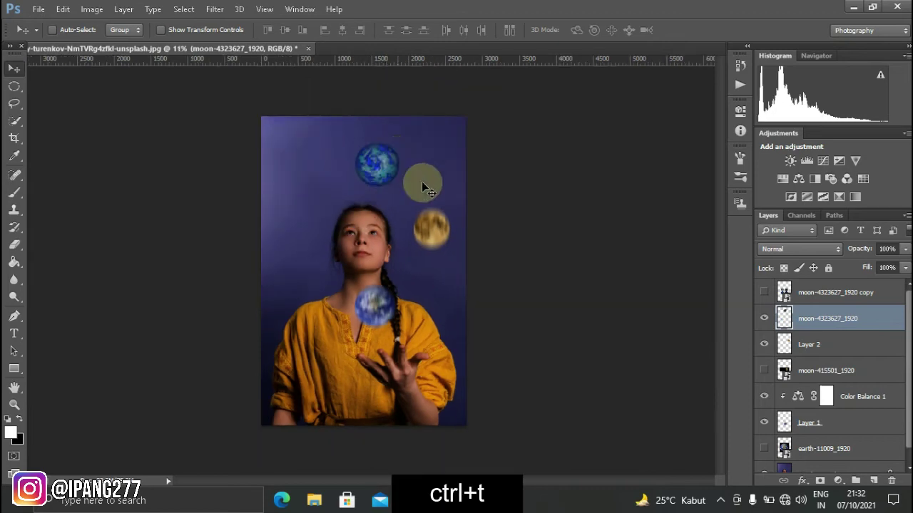
{"action": "left_click_drag", "start_coordinate": [421, 181], "coordinate": [429, 156]}
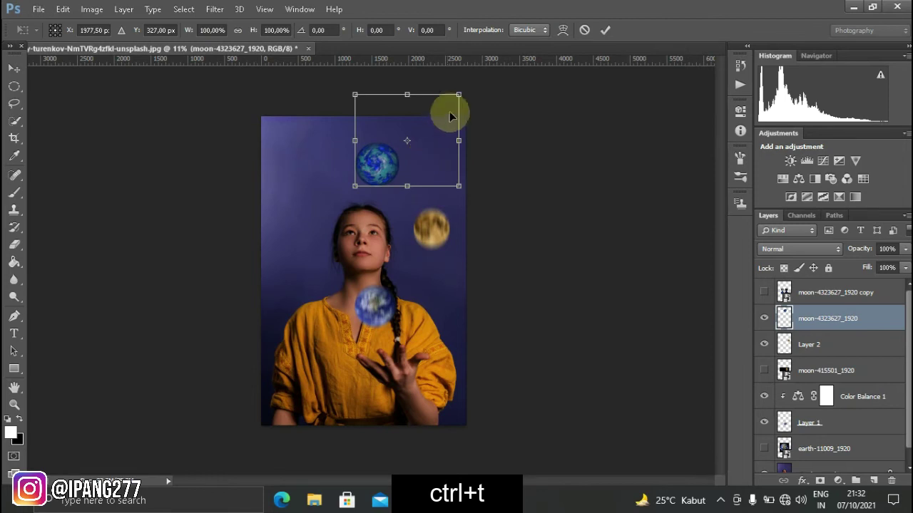
{"action": "left_click_drag", "start_coordinate": [458, 96], "coordinate": [452, 100]}
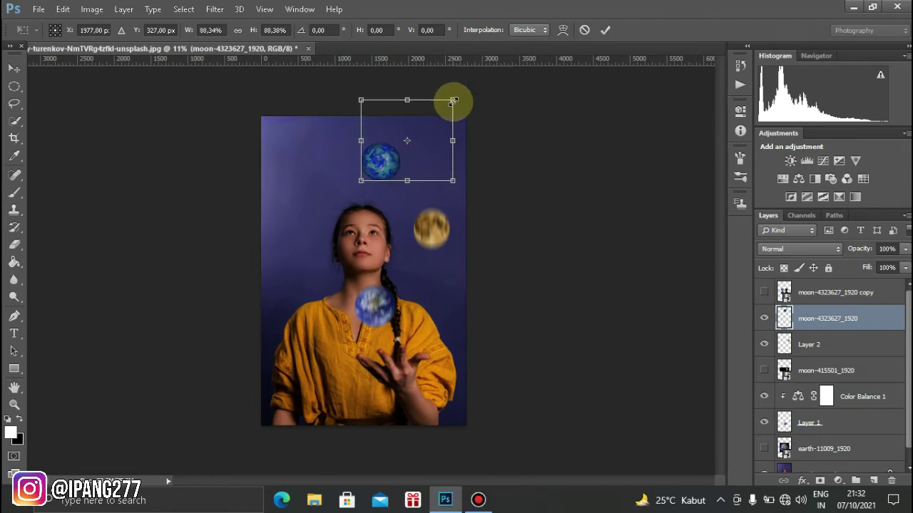
{"action": "left_click", "coordinate": [604, 30]}
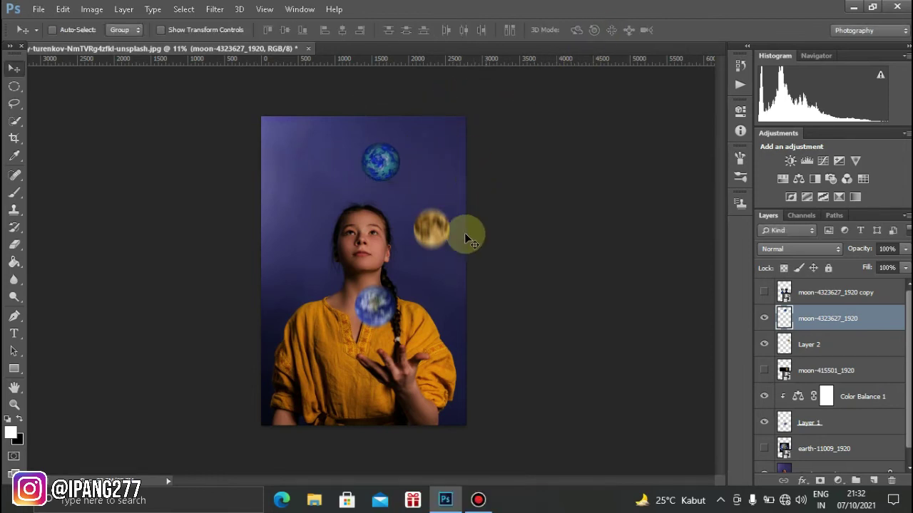
{"action": "scroll", "coordinate": [430, 242], "scroll_direction": "down", "scroll_amount": 1}
{"action": "scroll", "coordinate": [428, 241], "scroll_direction": "up", "scroll_amount": 1}
{"action": "left_click_drag", "start_coordinate": [390, 168], "coordinate": [398, 169]}
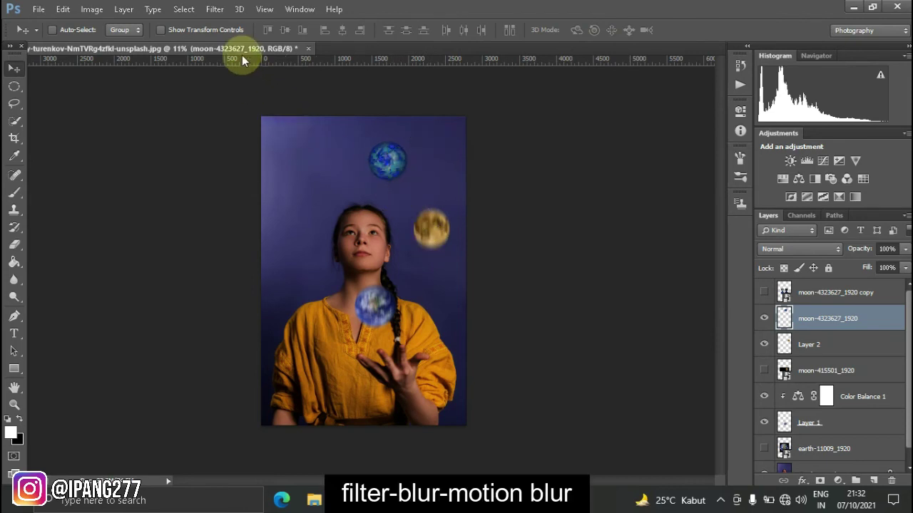
Step: Apply a Motion Blur to the blue-green planet with a 90° angle and a distance of 110 pixels
{"action": "left_click", "coordinate": [216, 9]}
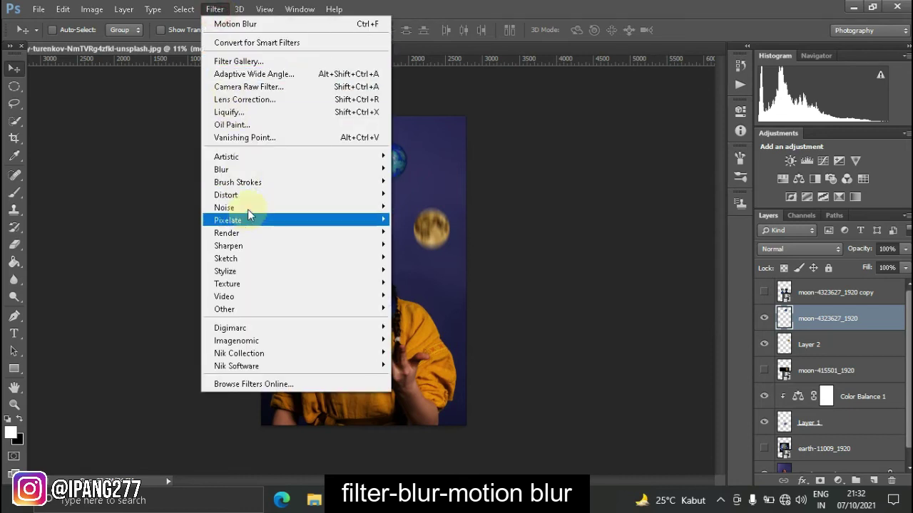
{"action": "mouse_move", "coordinate": [302, 171]}
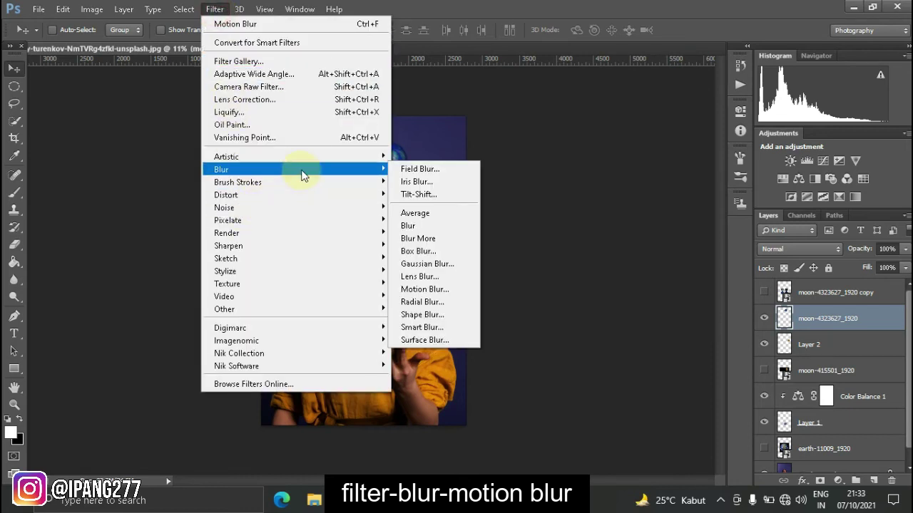
{"action": "left_click", "coordinate": [422, 288]}
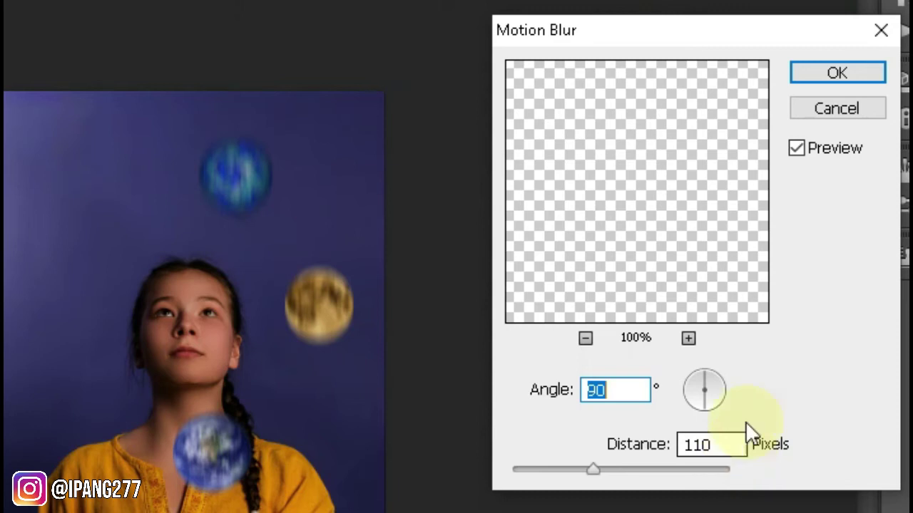
{"action": "left_click", "coordinate": [732, 443]}
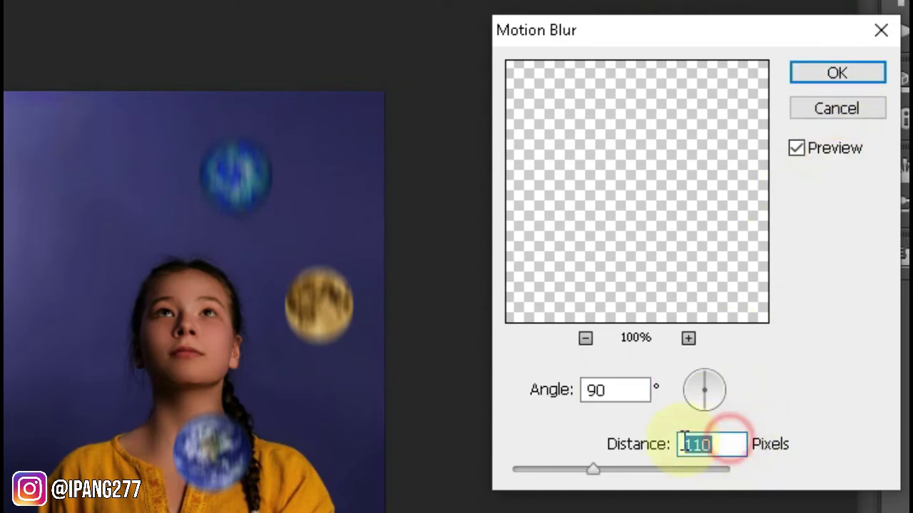
{"action": "left_click", "coordinate": [713, 443]}
{"action": "left_click", "coordinate": [836, 73]}
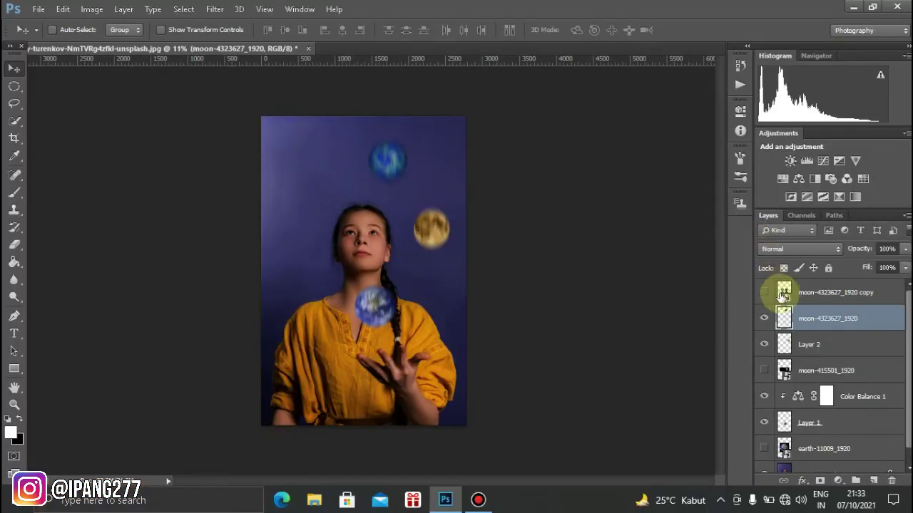
Step: Activate and show the moon-4323627_1920 copy layer and rasterize it for the Eraser tool
{"action": "left_click", "coordinate": [811, 298]}
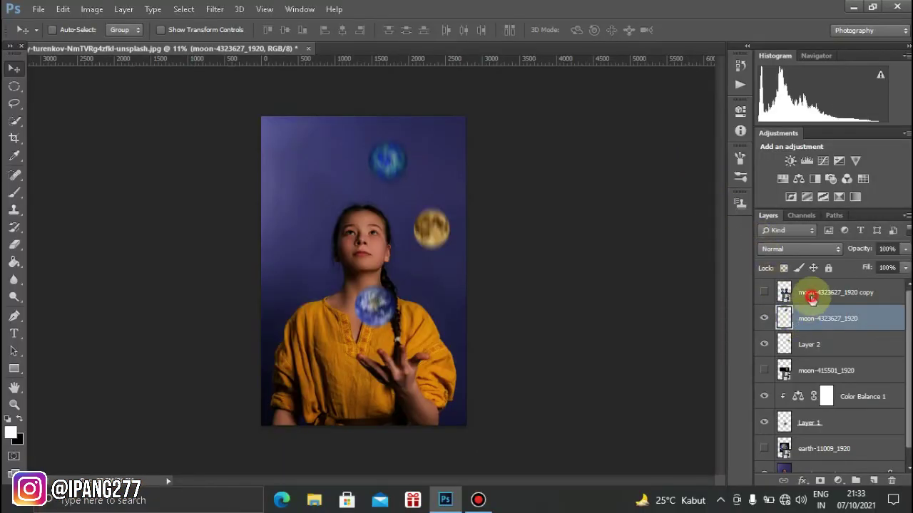
{"action": "left_click", "coordinate": [763, 293]}
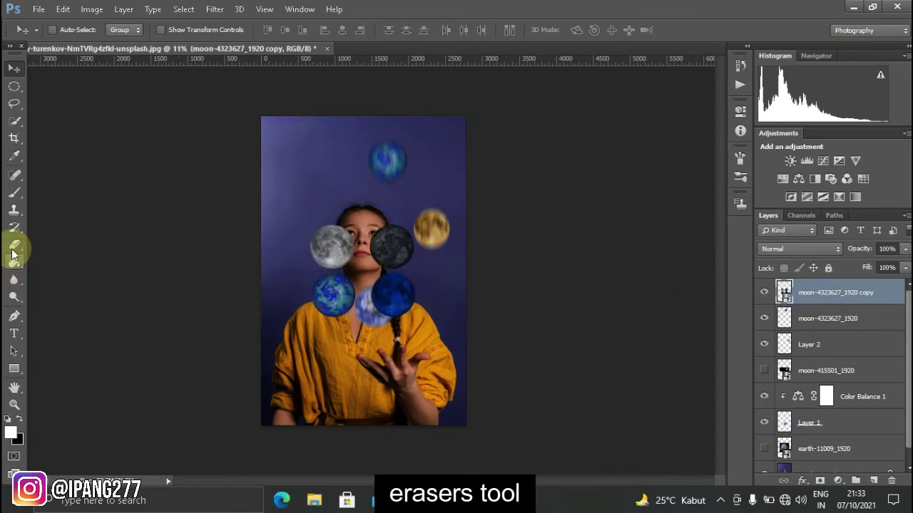
{"action": "left_click", "coordinate": [14, 243]}
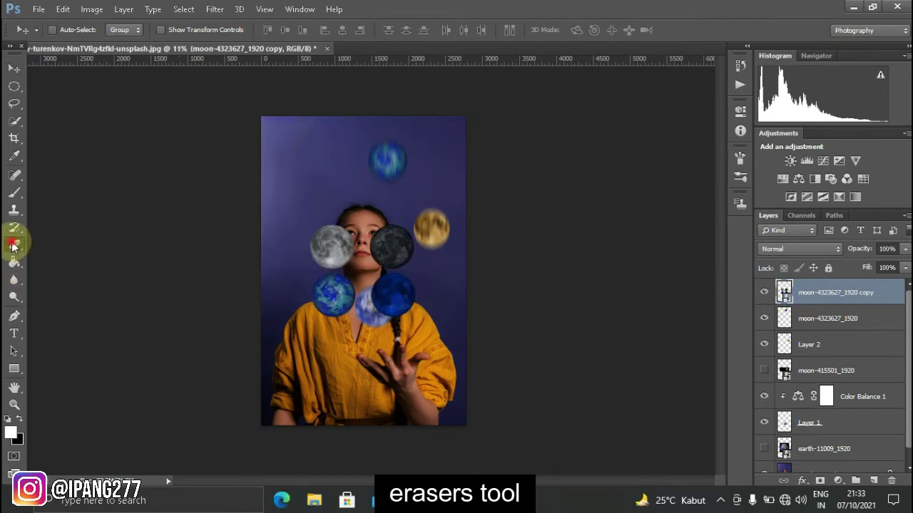
{"action": "left_click", "coordinate": [385, 299]}
{"action": "left_click", "coordinate": [448, 205]}
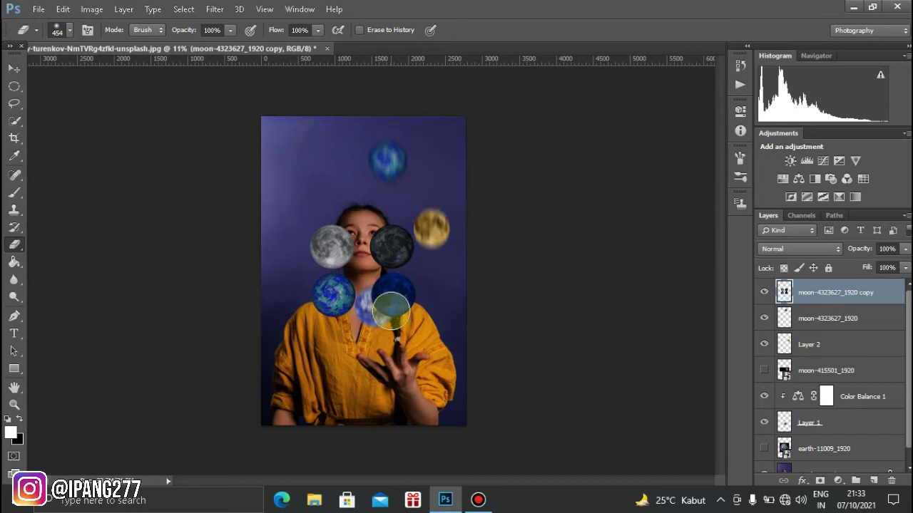
Step: Erase the grey moon, the blue-green planet and the dark moon from the copy layer, keeping only the dark blue planet
{"action": "scroll", "coordinate": [397, 299], "scroll_direction": "up", "scroll_amount": 4}
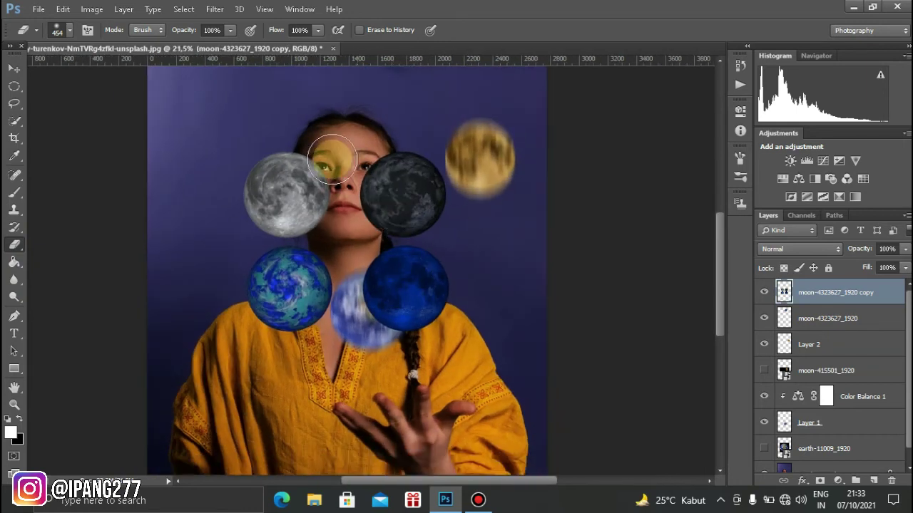
{"action": "mouse_move", "coordinate": [332, 160]}
{"action": "left_mouse_down"}
{"action": "mouse_move", "coordinate": [311, 292]}
{"action": "mouse_move", "coordinate": [293, 168]}
{"action": "mouse_move", "coordinate": [293, 305]}
{"action": "mouse_move", "coordinate": [251, 296]}
{"action": "mouse_move", "coordinate": [282, 172]}
{"action": "mouse_move", "coordinate": [262, 302]}
{"action": "left_mouse_up"}
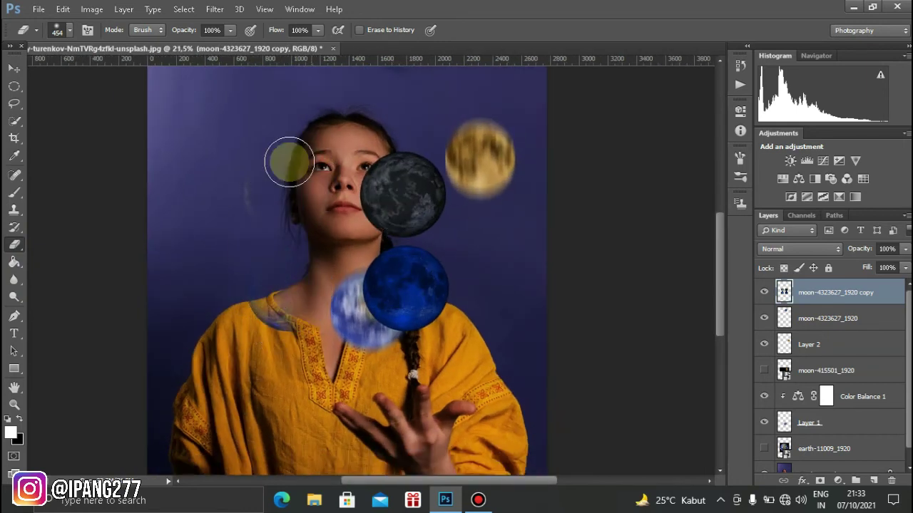
{"action": "mouse_move", "coordinate": [418, 172]}
{"action": "left_mouse_down"}
{"action": "mouse_move", "coordinate": [370, 178]}
{"action": "mouse_move", "coordinate": [424, 207]}
{"action": "mouse_move", "coordinate": [393, 211]}
{"action": "mouse_move", "coordinate": [387, 204]}
{"action": "mouse_move", "coordinate": [431, 196]}
{"action": "left_mouse_up"}
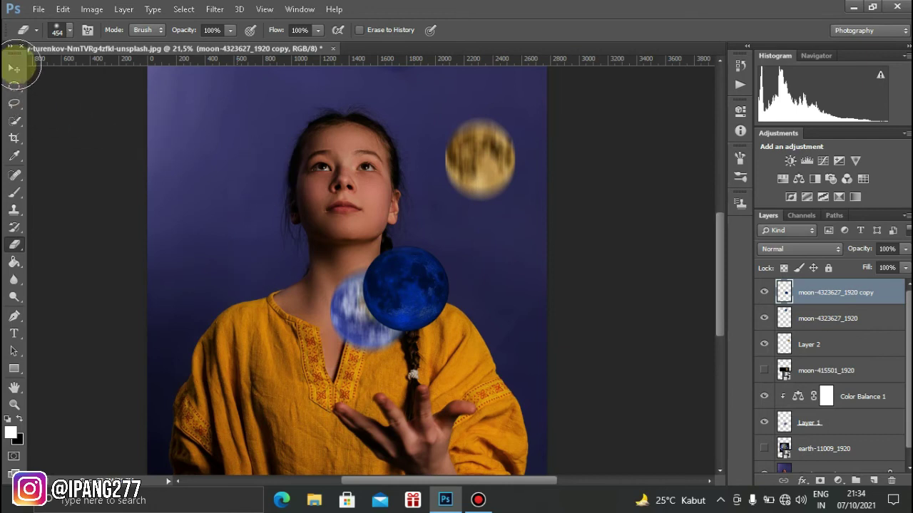
Step: Scale the dark blue planet to about 87% and place it in the upper background, left of the blue-green planet
{"action": "left_click", "coordinate": [13, 67]}
{"action": "scroll", "coordinate": [213, 203], "scroll_direction": "down", "scroll_amount": 1}
{"action": "scroll", "coordinate": [214, 207], "scroll_direction": "down", "scroll_amount": 1}
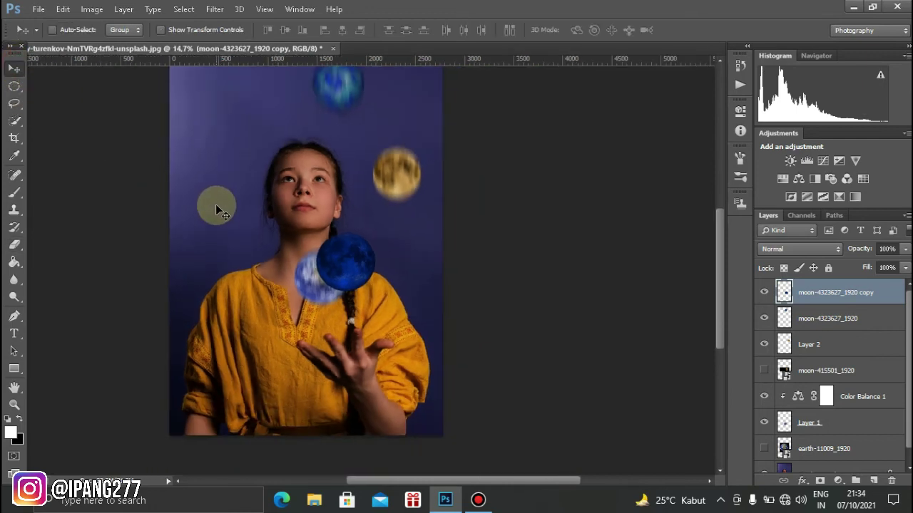
{"action": "key", "text": "ctrl+t"}
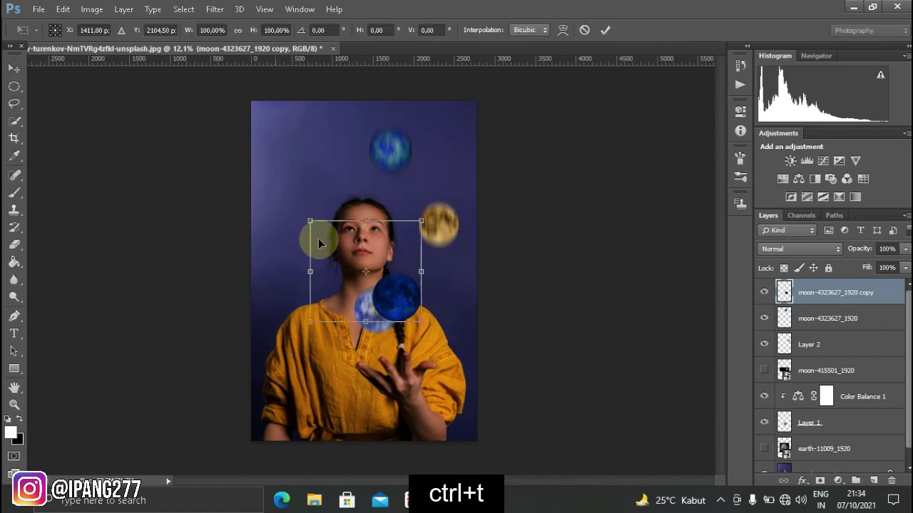
{"action": "left_click_drag", "start_coordinate": [339, 234], "coordinate": [291, 119]}
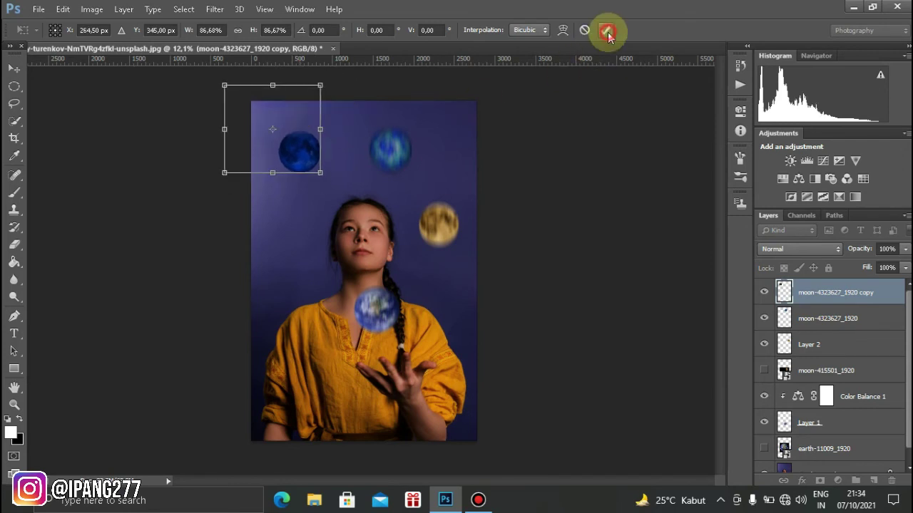
{"action": "left_click", "coordinate": [607, 32]}
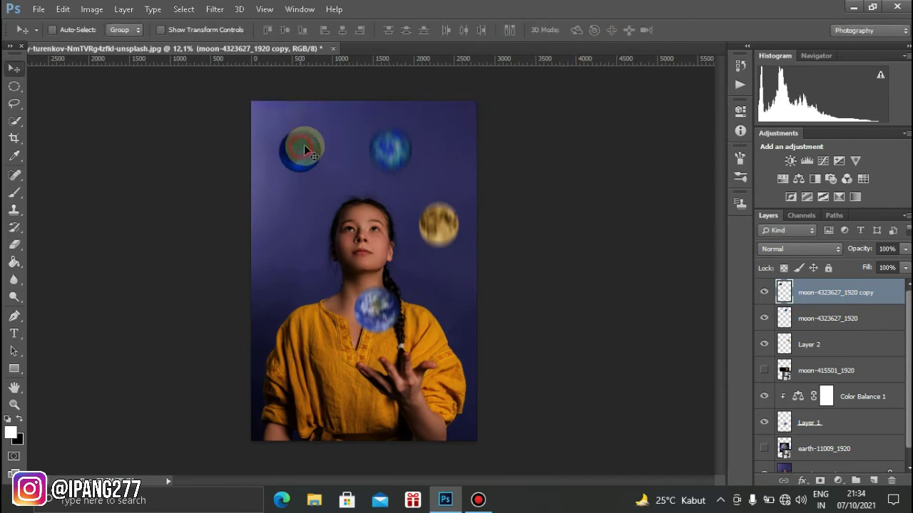
{"action": "left_click_drag", "start_coordinate": [305, 150], "coordinate": [435, 236]}
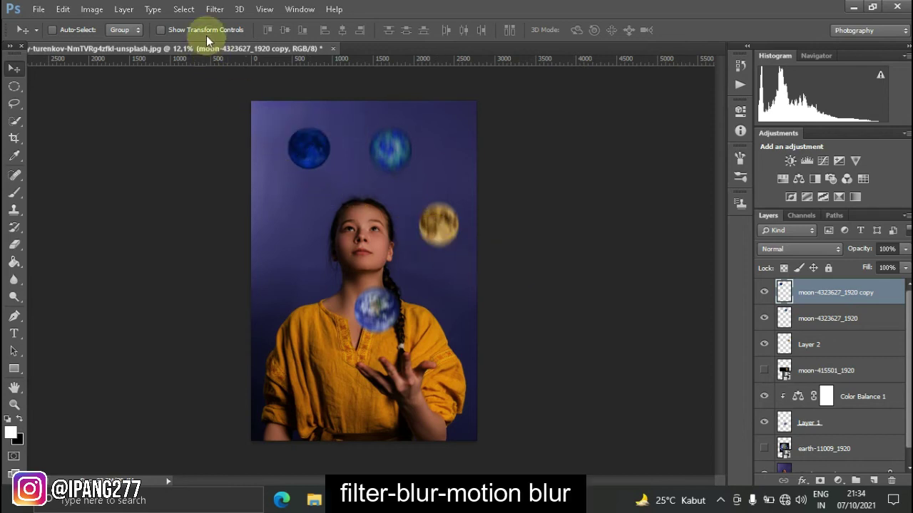
Step: Apply a Motion Blur to the dark blue planet with a 90° angle and a distance of 100 pixels
{"action": "left_click", "coordinate": [215, 8]}
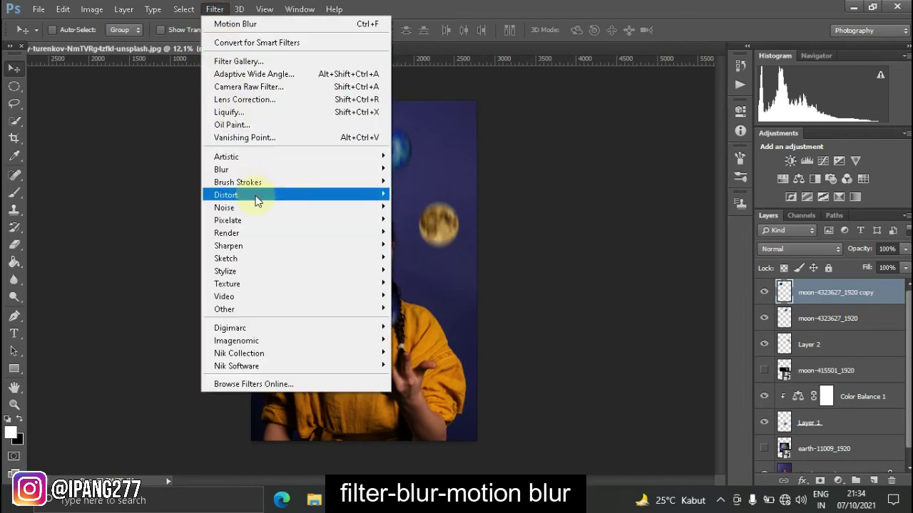
{"action": "mouse_move", "coordinate": [278, 175]}
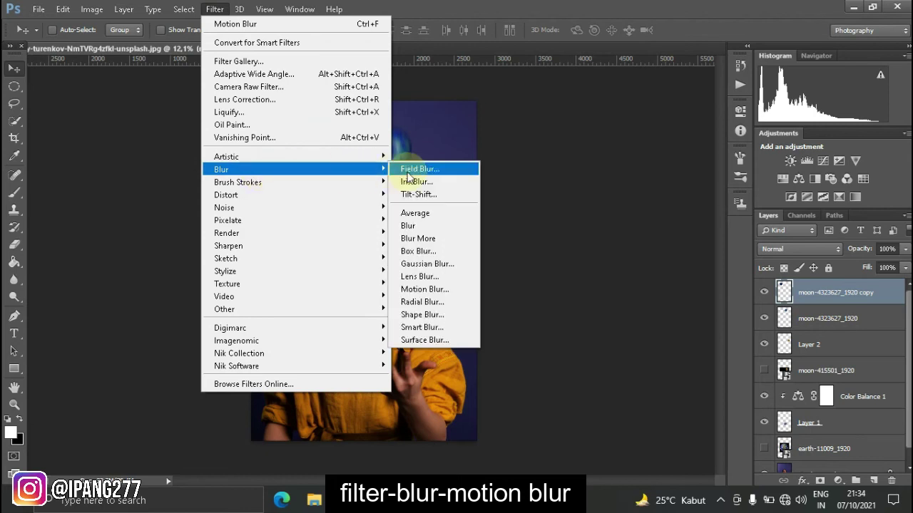
{"action": "left_click", "coordinate": [442, 290]}
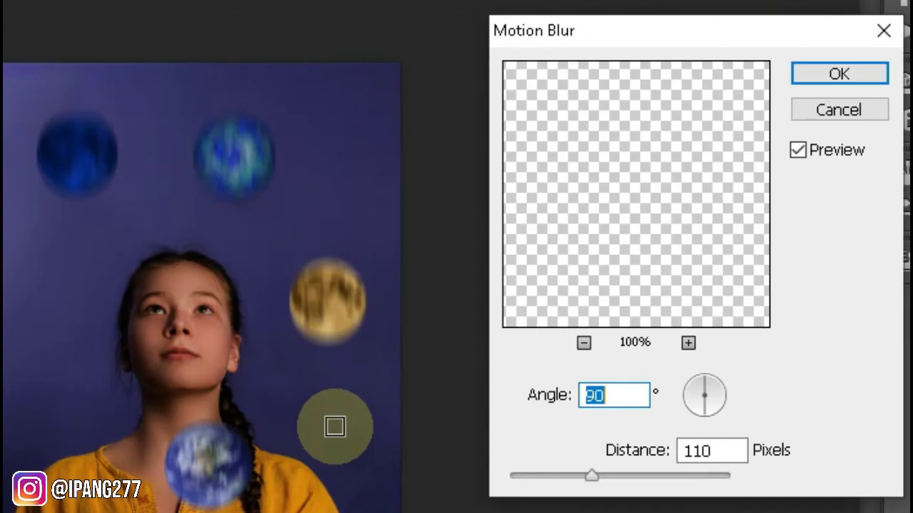
{"action": "left_click", "coordinate": [717, 450]}
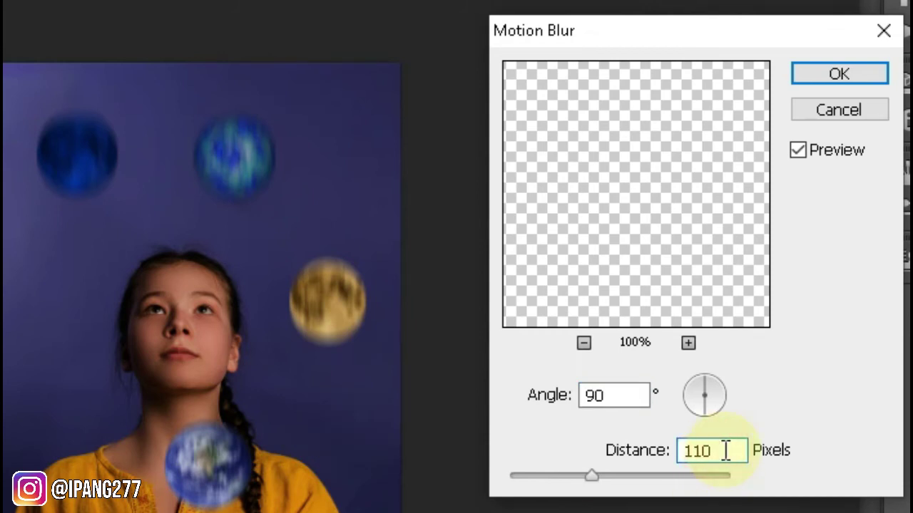
{"action": "key", "text": "BackSpace"}
{"action": "type", "text": "00"}
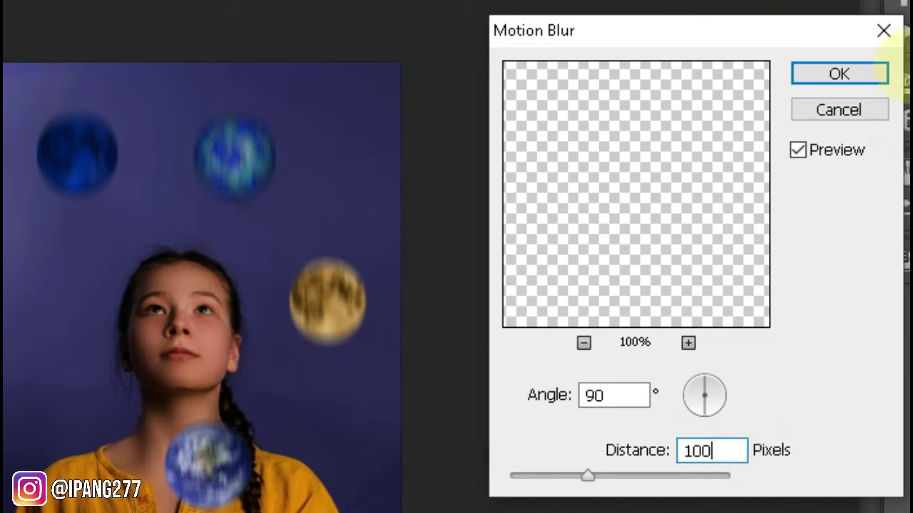
{"action": "left_click", "coordinate": [839, 75]}
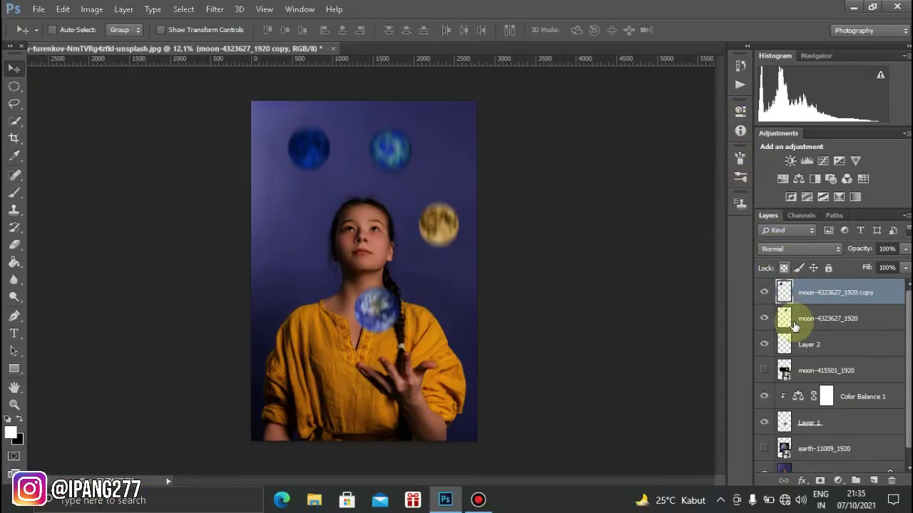
Step: Delete the hidden, unneeded layers moon-415501_1920 and earth-11009_1920
{"action": "left_click", "coordinate": [808, 370]}
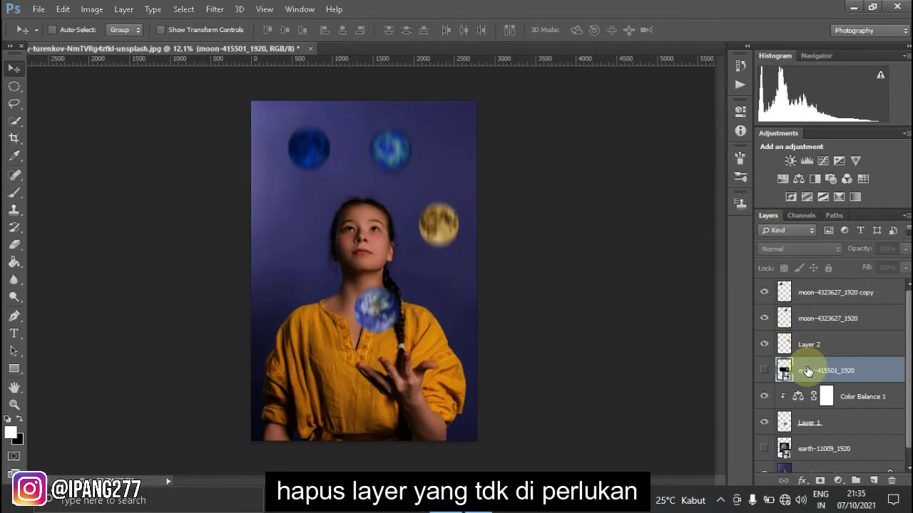
{"action": "key", "text": "Delete"}
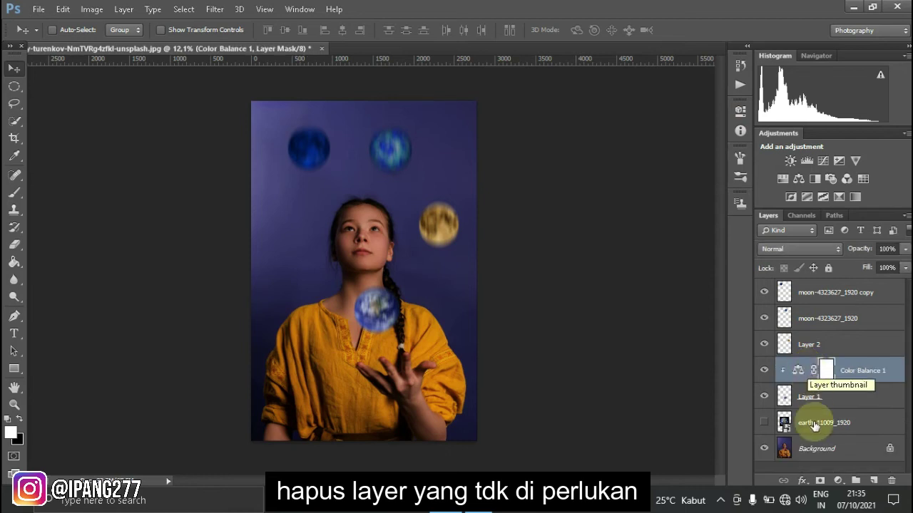
{"action": "left_click", "coordinate": [812, 425]}
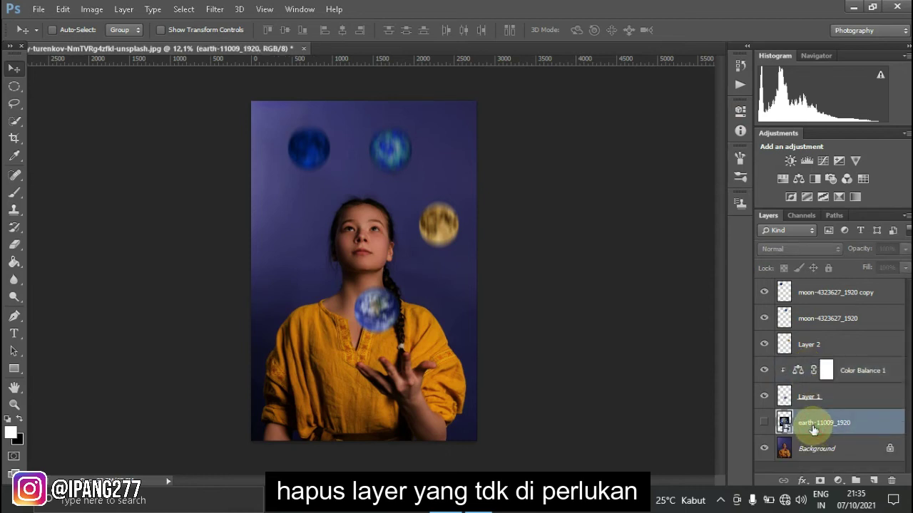
{"action": "key", "text": "Delete"}
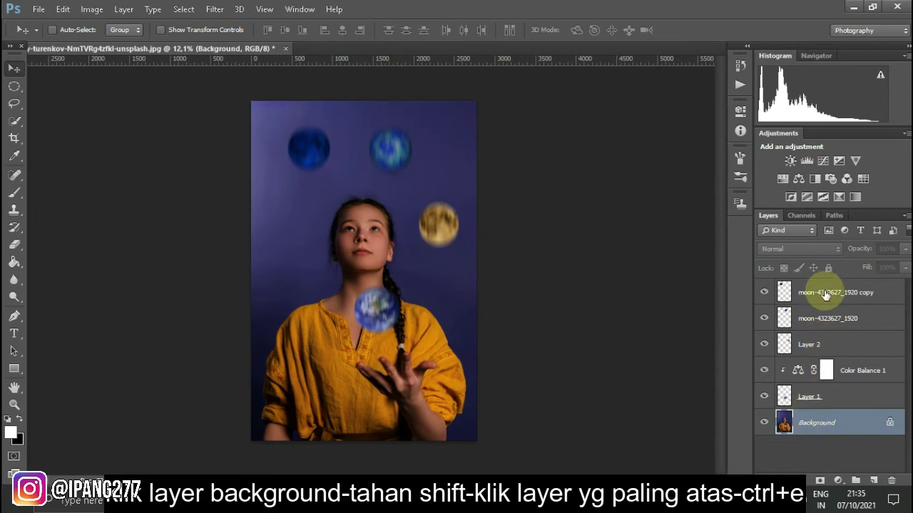
Step: Merge all layers, from the Background up to moon-4323627_1920 copy, into a single layer
{"action": "key", "text": "ctrl+plus"}
{"action": "key", "text": "ctrl+0"}
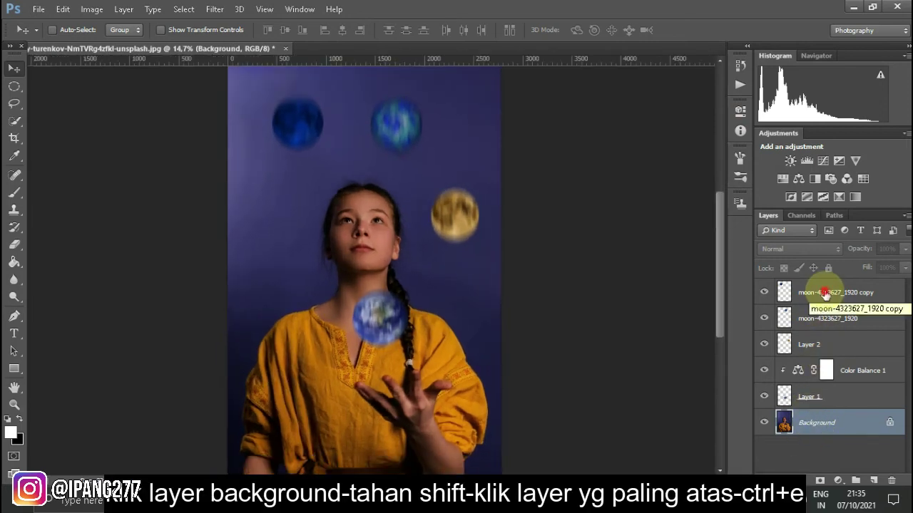
{"action": "left_click", "coordinate": [825, 294], "text": "shift"}
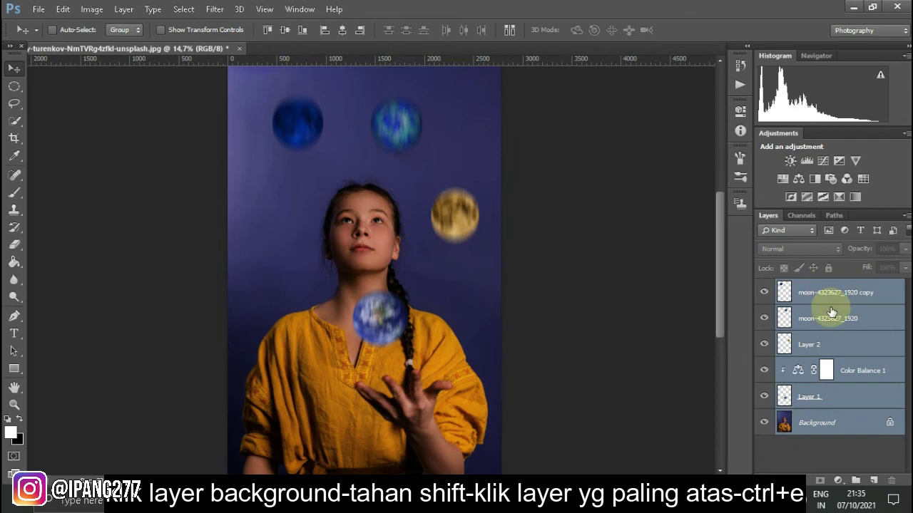
{"action": "key", "text": "ctrl+e"}
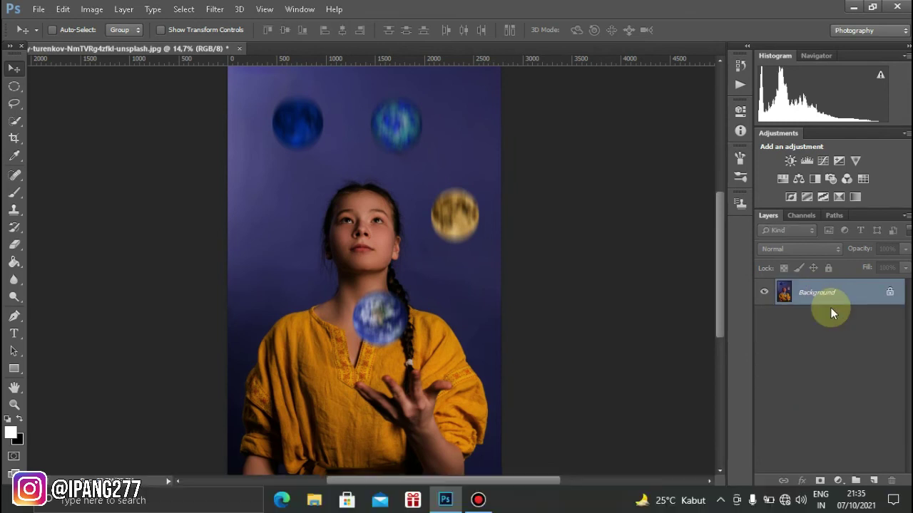
Step: Duplicate the Background layer and open the copy in the Camera Raw Filter
{"action": "key", "text": "ctrl+j"}
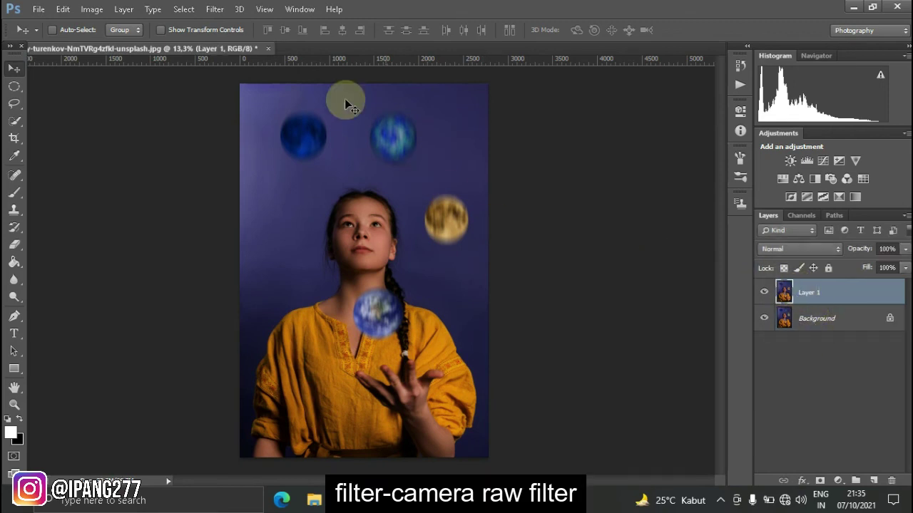
{"action": "left_click", "coordinate": [221, 10]}
{"action": "left_click", "coordinate": [229, 85]}
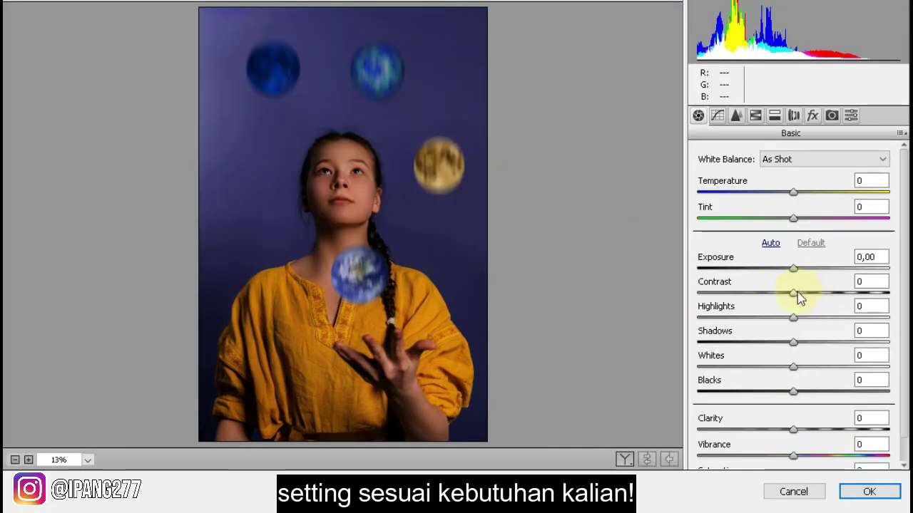
Step: Set the basic tone values to Contrast +67, Highlights -100 and Shadows +67
{"action": "left_click_drag", "start_coordinate": [797, 298], "coordinate": [890, 297]}
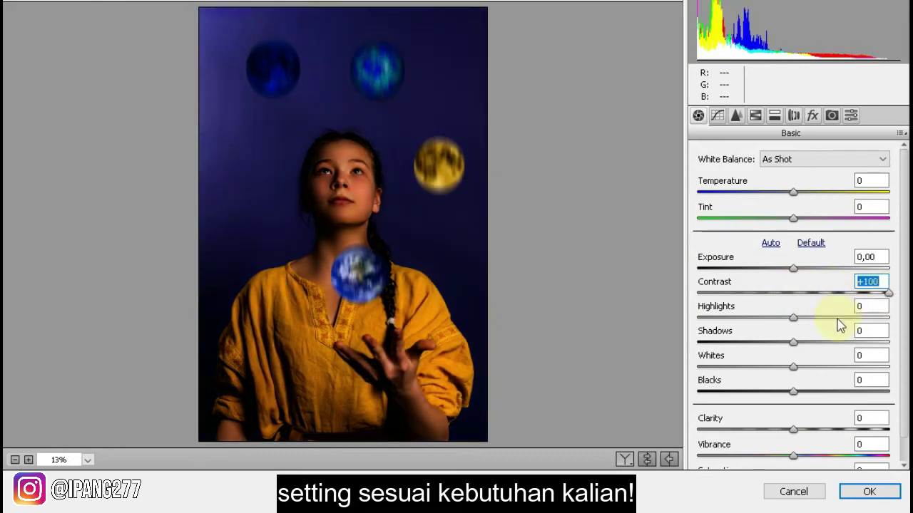
{"action": "left_click_drag", "start_coordinate": [794, 321], "coordinate": [773, 318]}
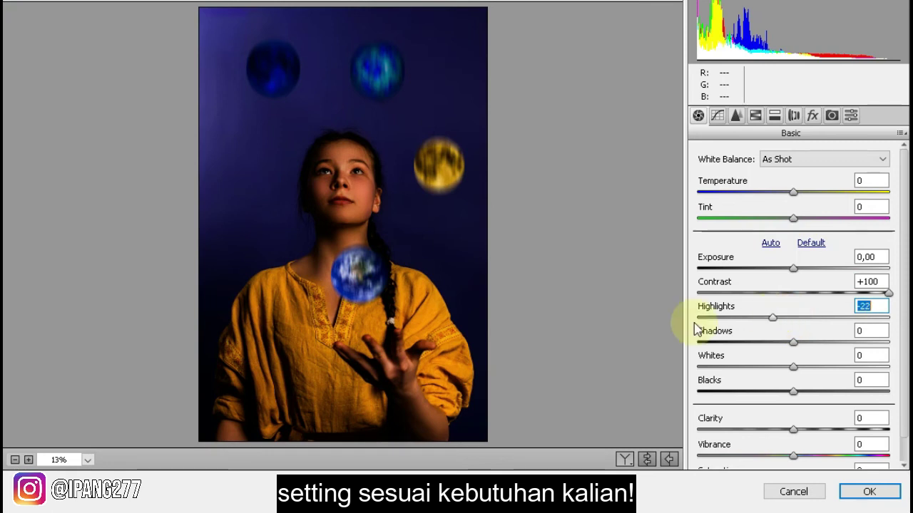
{"action": "left_click", "coordinate": [697, 317]}
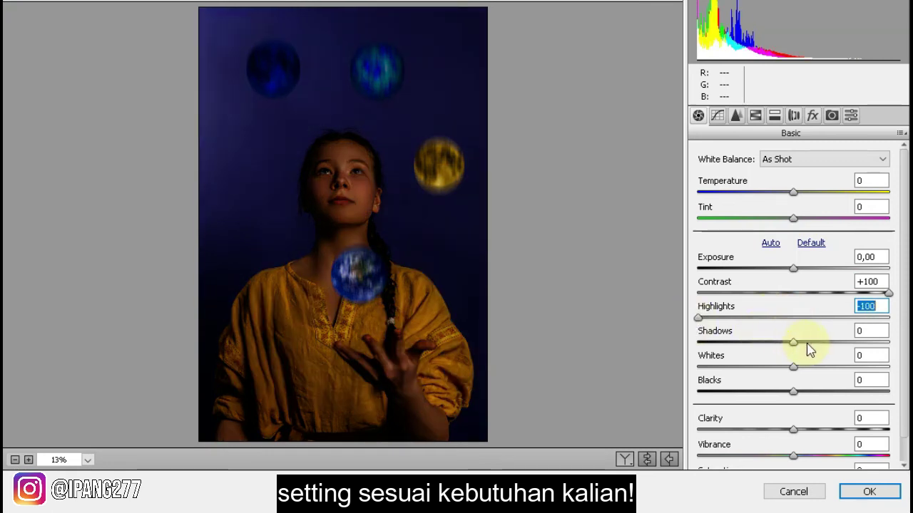
{"action": "left_click_drag", "start_coordinate": [806, 345], "coordinate": [857, 341]}
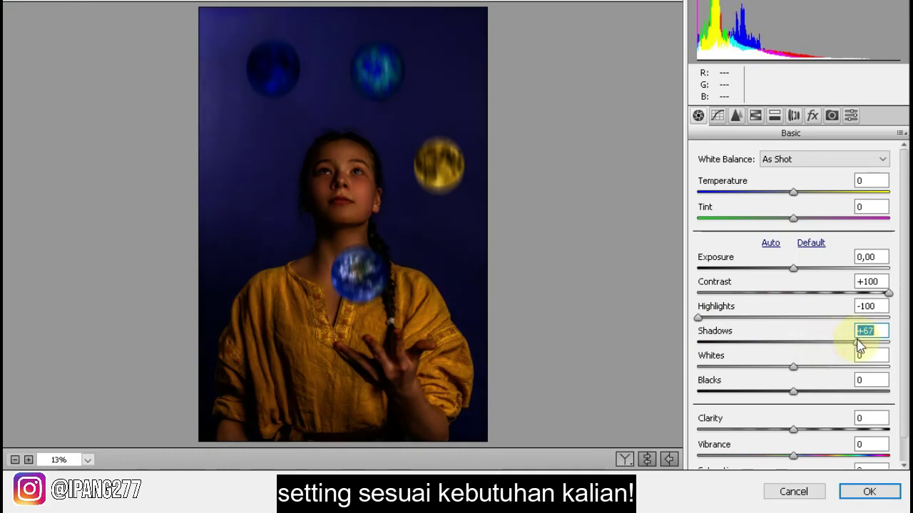
{"action": "left_click", "coordinate": [862, 293]}
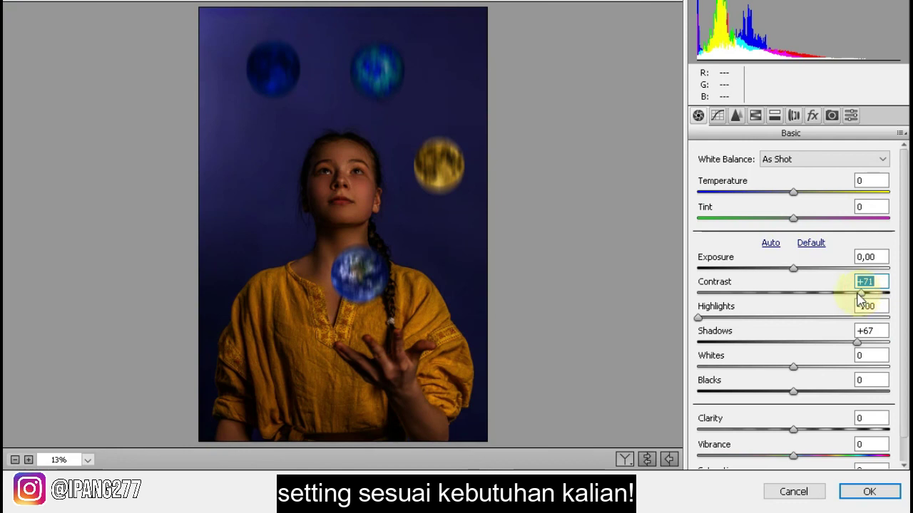
{"action": "left_click_drag", "start_coordinate": [862, 299], "coordinate": [856, 297]}
Step: Lower the Whites to -46, the Blacks to -44 and the Clarity to -13
{"action": "left_click", "coordinate": [782, 366]}
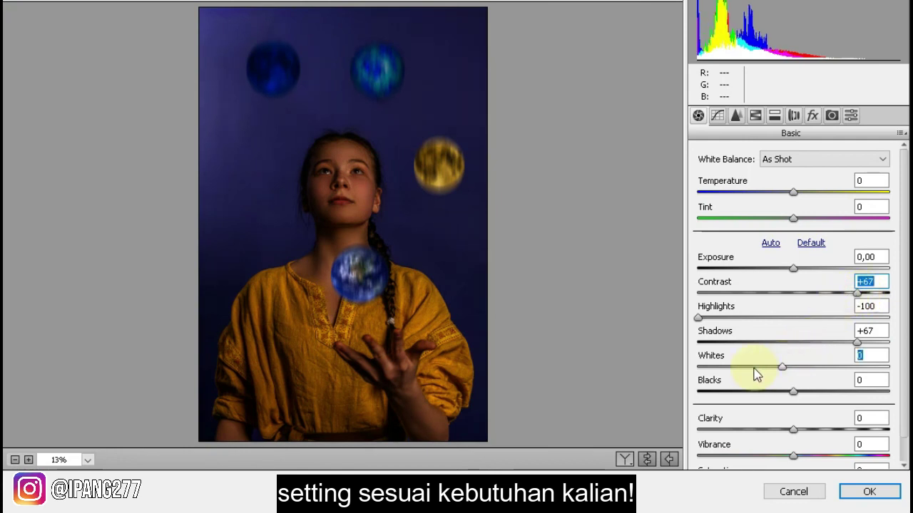
{"action": "left_click_drag", "start_coordinate": [755, 370], "coordinate": [755, 394]}
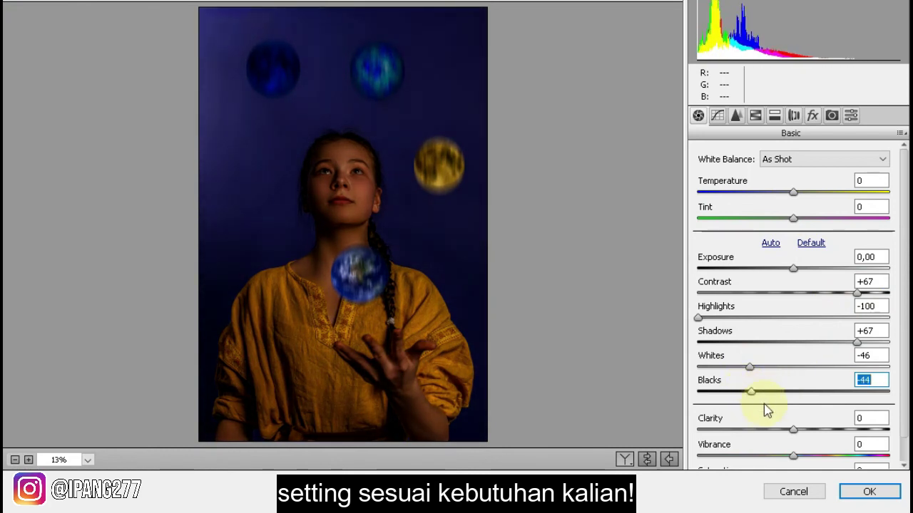
{"action": "left_click_drag", "start_coordinate": [793, 430], "coordinate": [782, 432]}
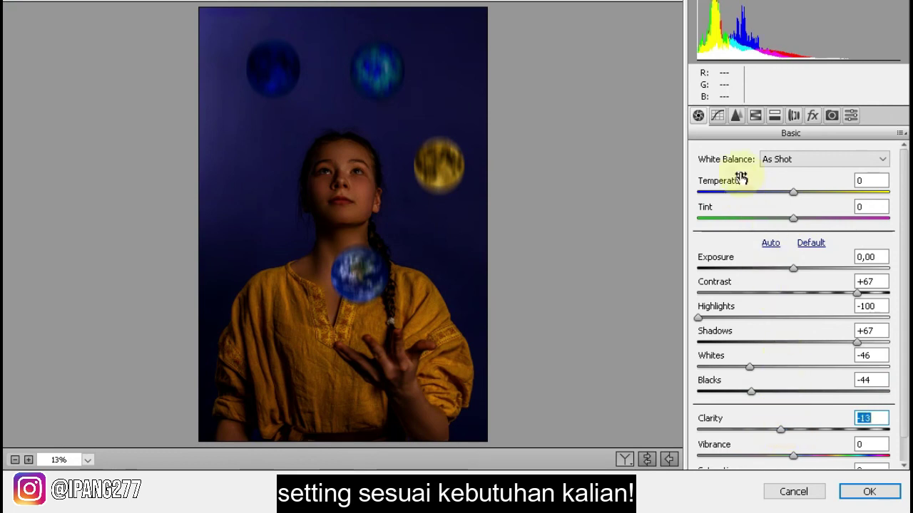
Step: Shift the HSL hues to Yellows -100, Greens -100, Aquas +100 and Blues +9
{"action": "left_click", "coordinate": [757, 119]}
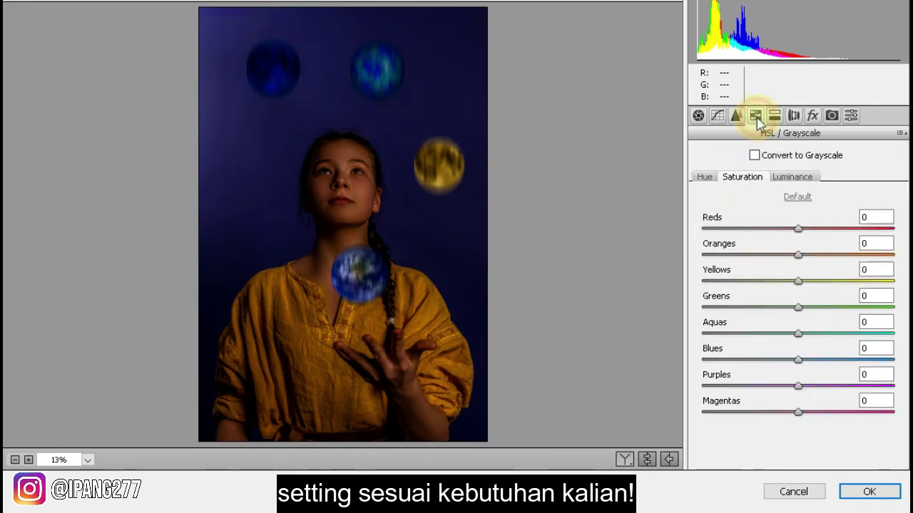
{"action": "left_click", "coordinate": [704, 179]}
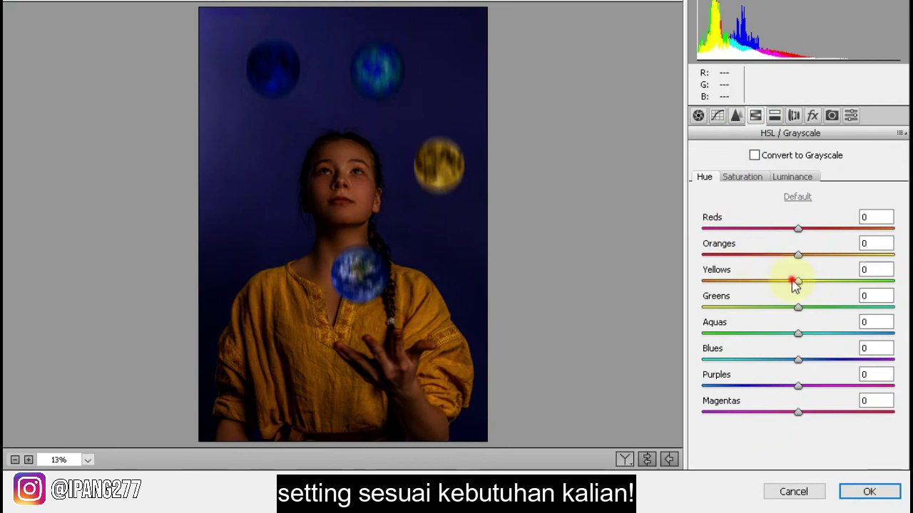
{"action": "left_click_drag", "start_coordinate": [792, 283], "coordinate": [699, 281]}
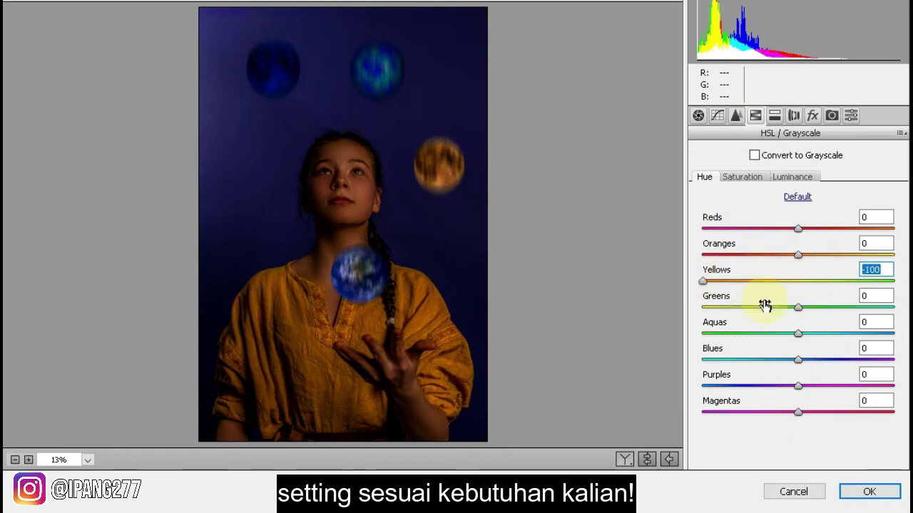
{"action": "left_click", "coordinate": [711, 307]}
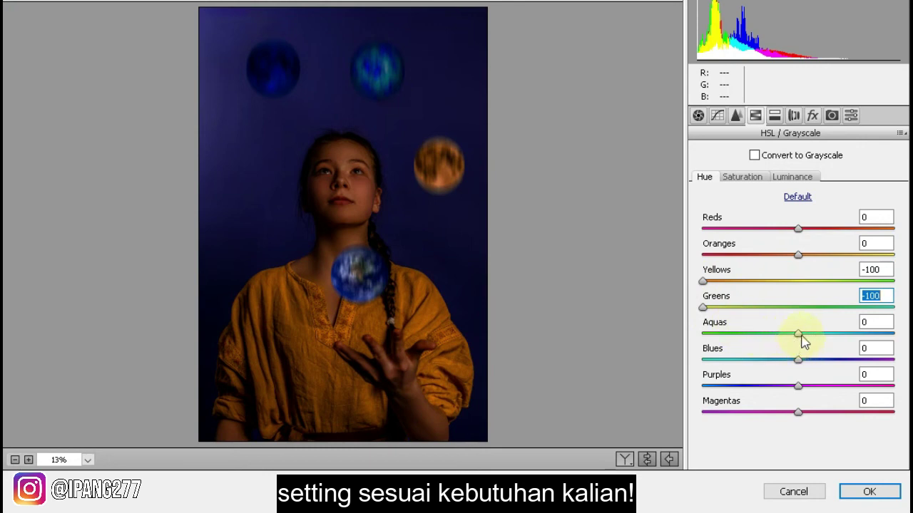
{"action": "left_click_drag", "start_coordinate": [799, 335], "coordinate": [895, 338]}
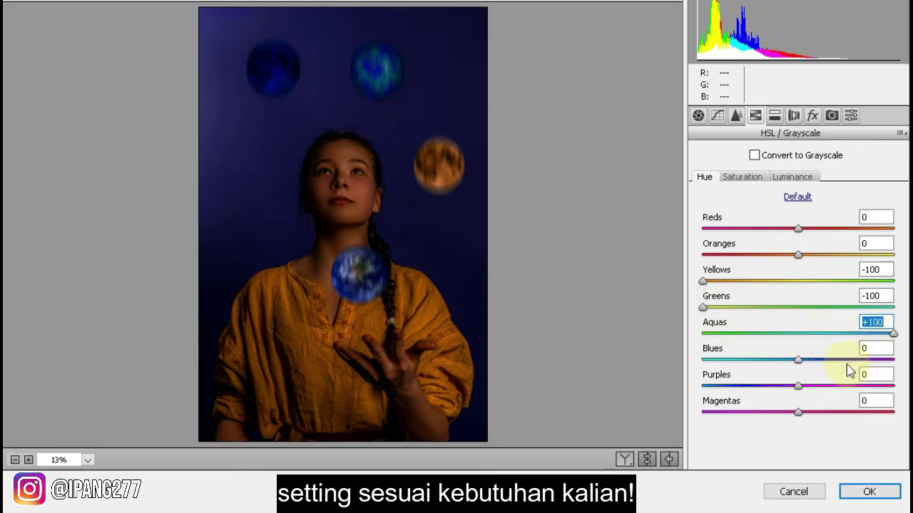
{"action": "mouse_move", "coordinate": [799, 359]}
{"action": "left_mouse_down"}
{"action": "mouse_move", "coordinate": [831, 363]}
{"action": "mouse_move", "coordinate": [812, 357]}
{"action": "left_mouse_up"}
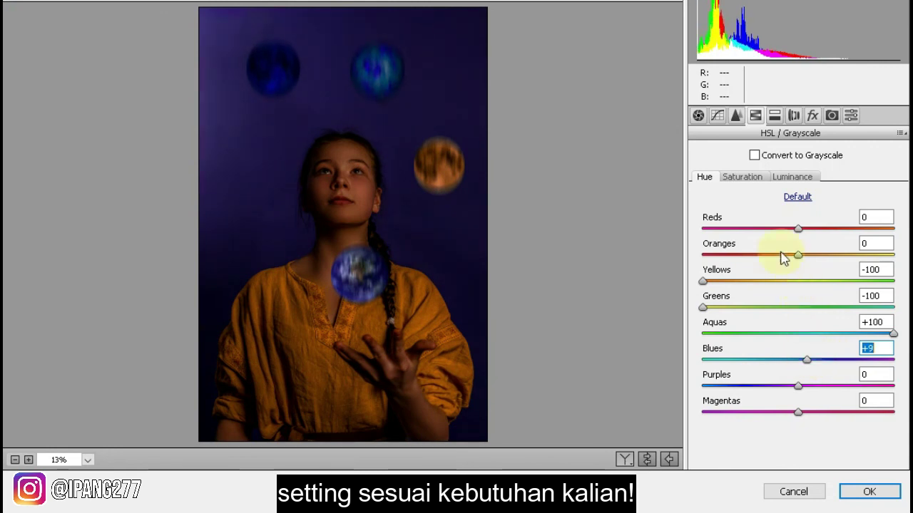
Step: Set the HSL saturation to Yellows +100, Greens -100, Aquas +100 and Blues +26
{"action": "left_click", "coordinate": [743, 177]}
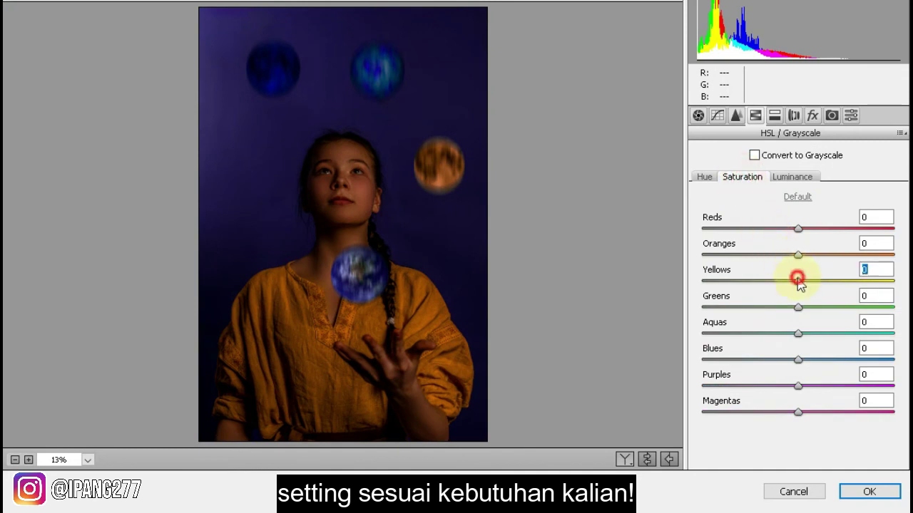
{"action": "left_click_drag", "start_coordinate": [798, 279], "coordinate": [899, 285]}
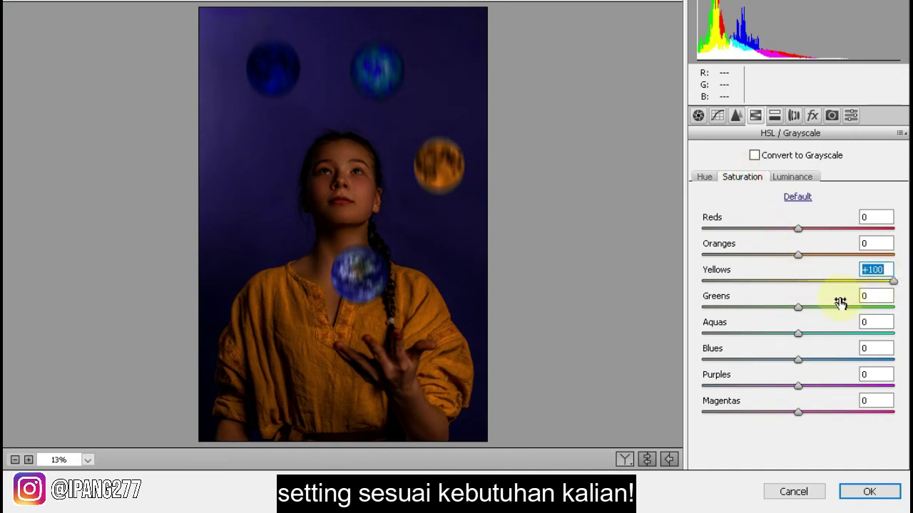
{"action": "left_click_drag", "start_coordinate": [797, 307], "coordinate": [701, 314]}
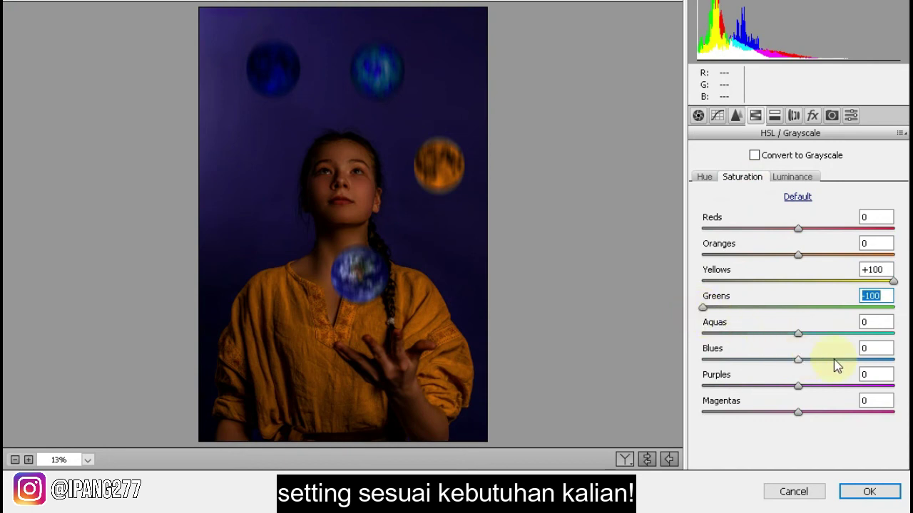
{"action": "mouse_move", "coordinate": [836, 364]}
{"action": "left_mouse_down"}
{"action": "mouse_move", "coordinate": [823, 363]}
{"action": "mouse_move", "coordinate": [908, 365]}
{"action": "mouse_move", "coordinate": [827, 363]}
{"action": "left_mouse_up"}
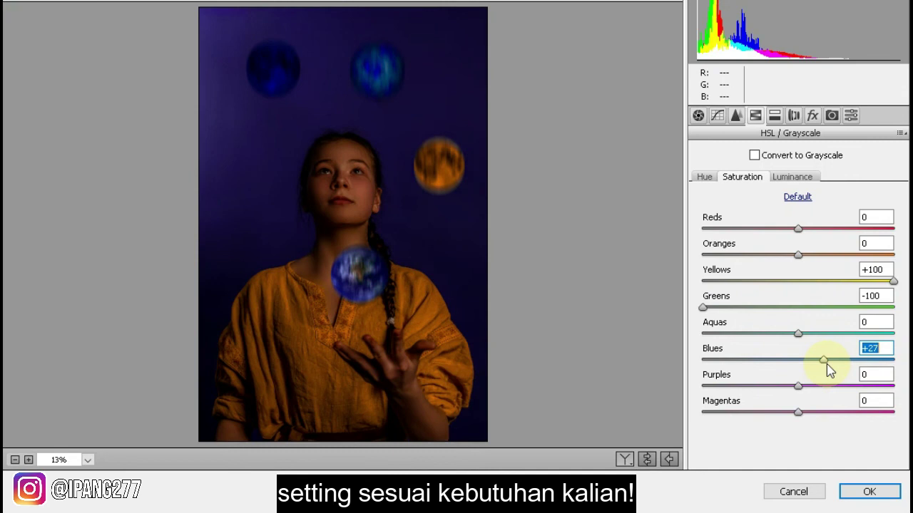
{"action": "left_click", "coordinate": [813, 335]}
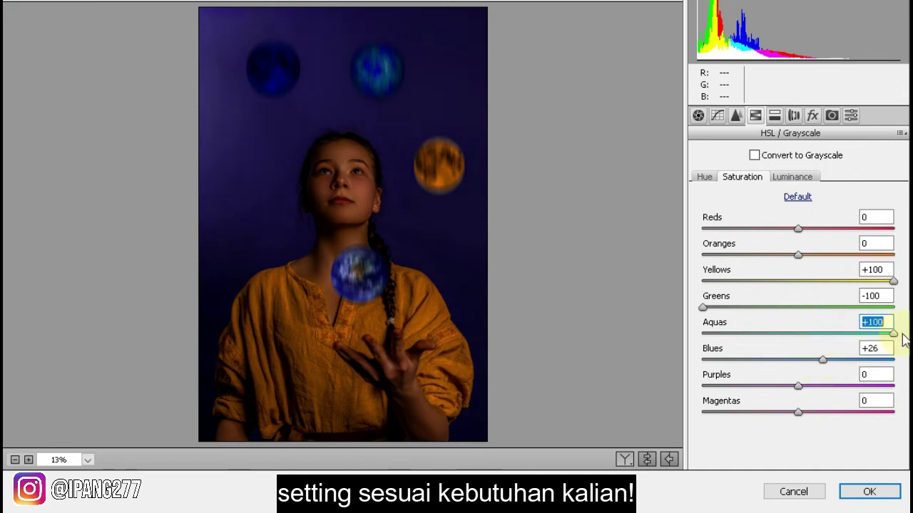
Step: Add a dark post-crop vignette with Amount -47, Midpoint 0 and Roundness +83
{"action": "left_click", "coordinate": [819, 118]}
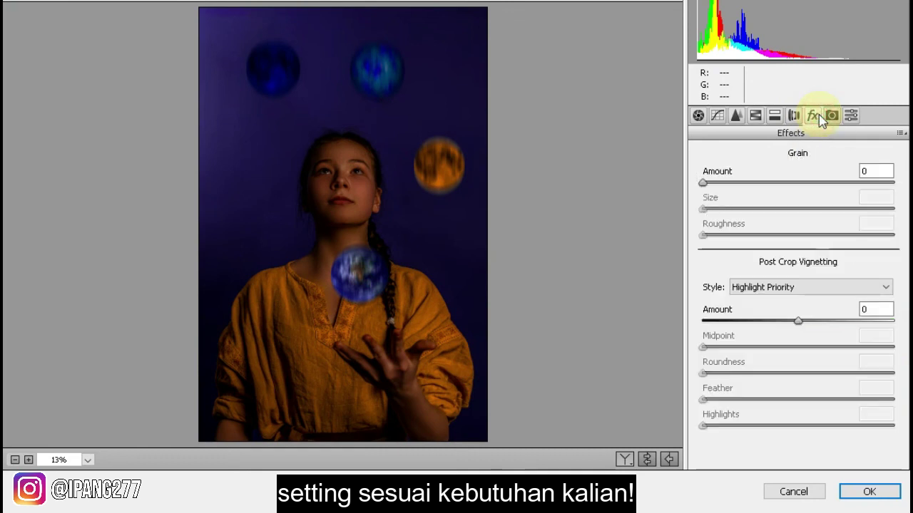
{"action": "left_click_drag", "start_coordinate": [799, 321], "coordinate": [754, 321]}
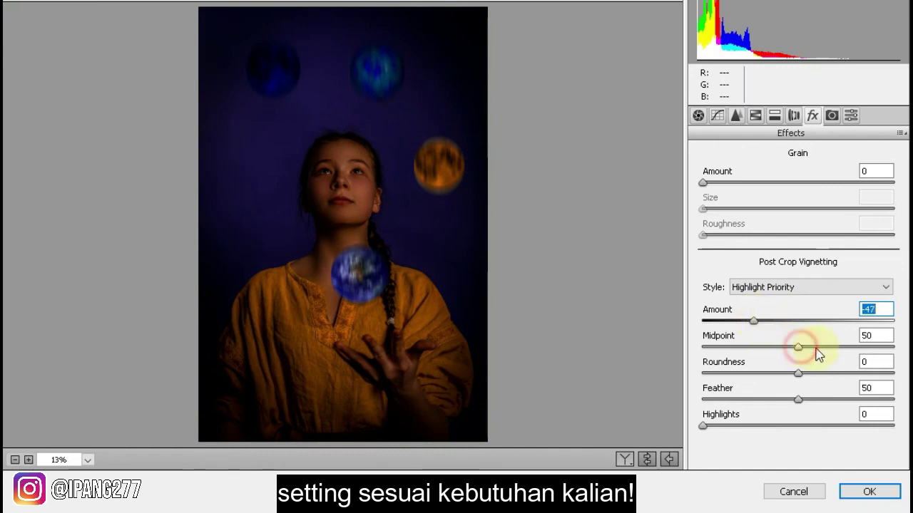
{"action": "left_click_drag", "start_coordinate": [801, 349], "coordinate": [847, 348]}
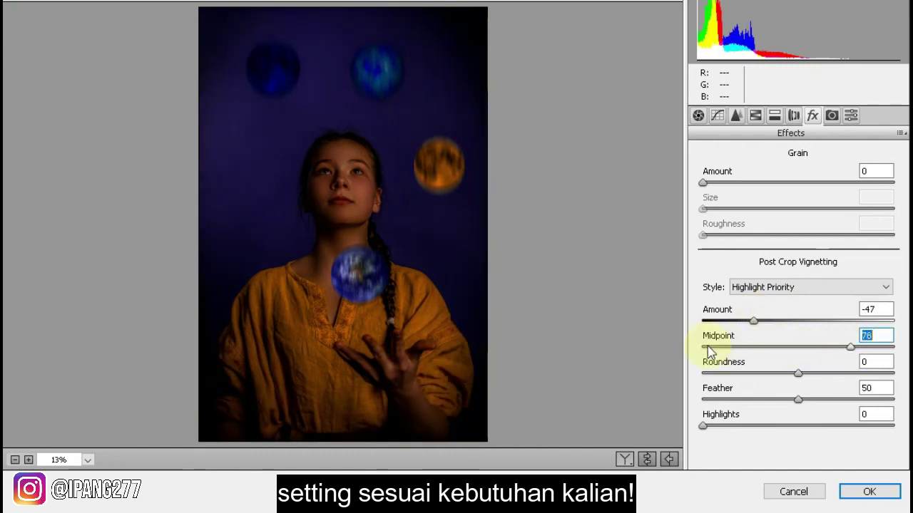
{"action": "left_click_drag", "start_coordinate": [707, 346], "coordinate": [696, 350]}
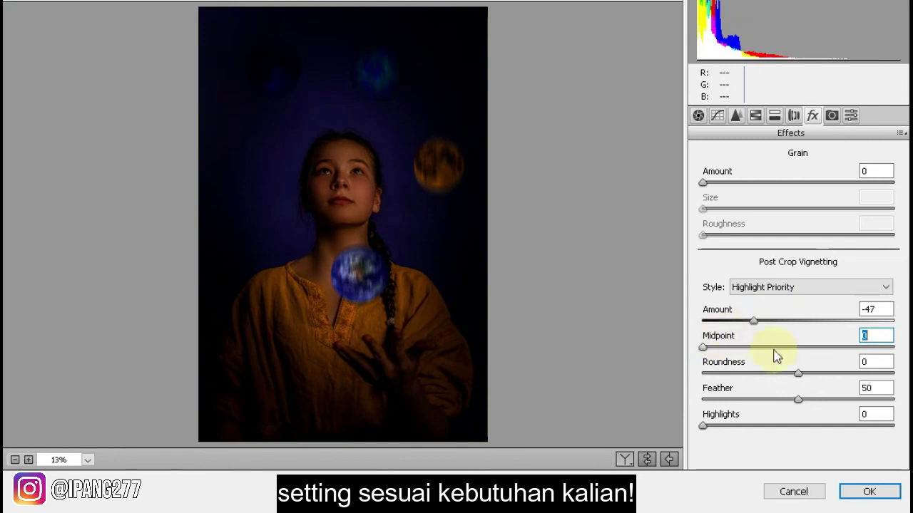
{"action": "left_click_drag", "start_coordinate": [778, 377], "coordinate": [696, 380]}
{"action": "left_click", "coordinate": [874, 373]}
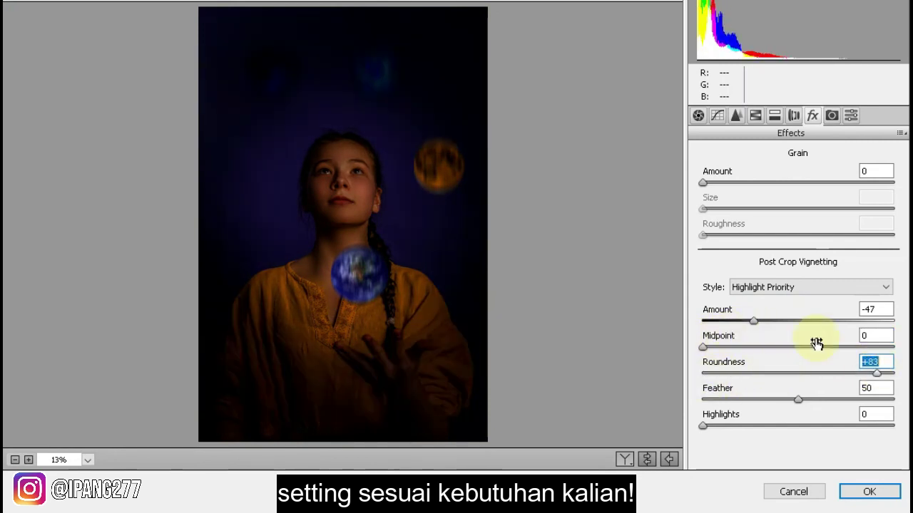
Step: Soften the vignette by setting its Amount to -21 and its Feather to 100
{"action": "left_click", "coordinate": [757, 323]}
{"action": "left_click_drag", "start_coordinate": [757, 322], "coordinate": [786, 325]}
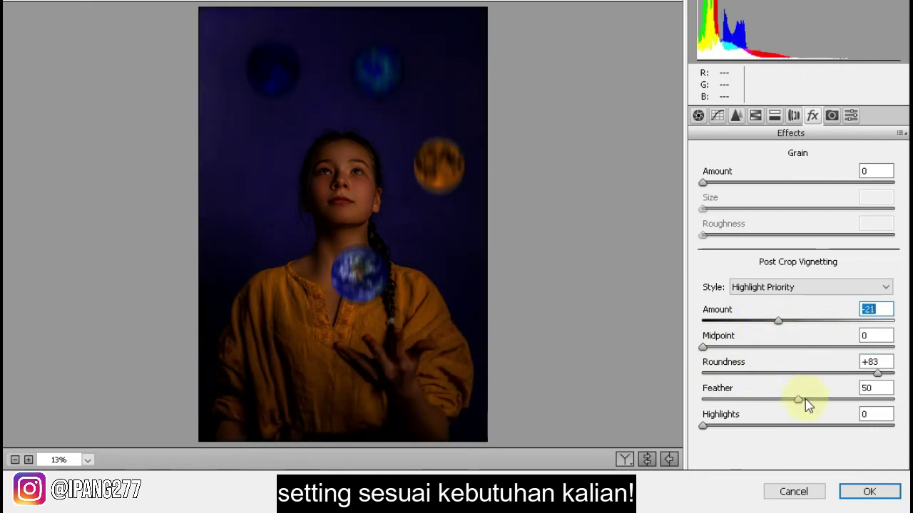
{"action": "left_click_drag", "start_coordinate": [808, 405], "coordinate": [707, 406]}
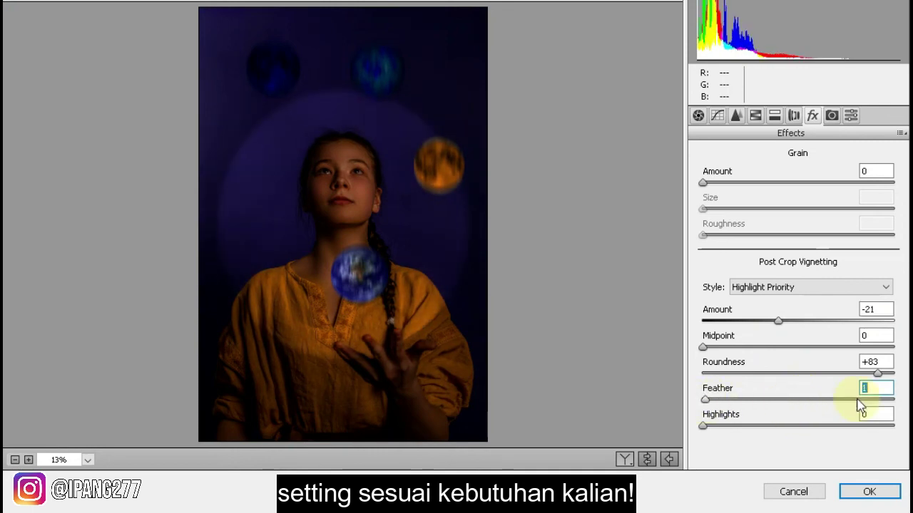
{"action": "left_click", "coordinate": [886, 402]}
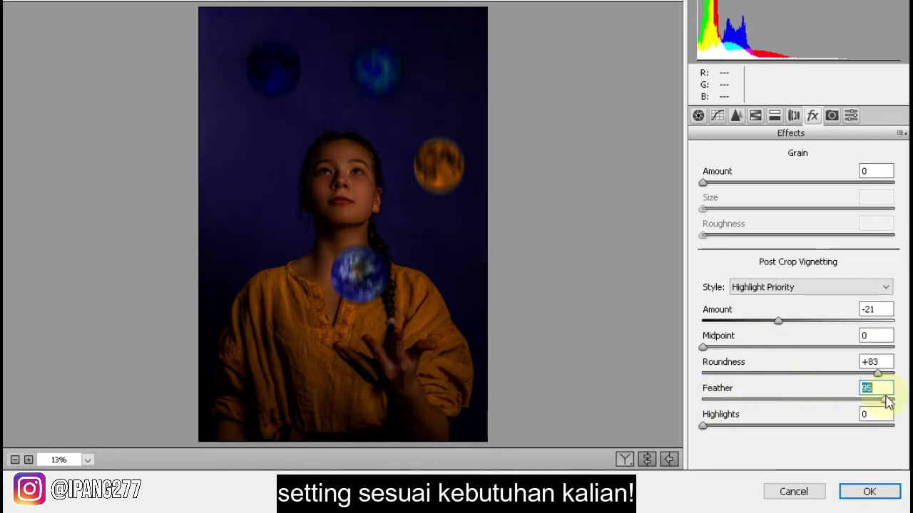
{"action": "left_click_drag", "start_coordinate": [888, 401], "coordinate": [893, 400]}
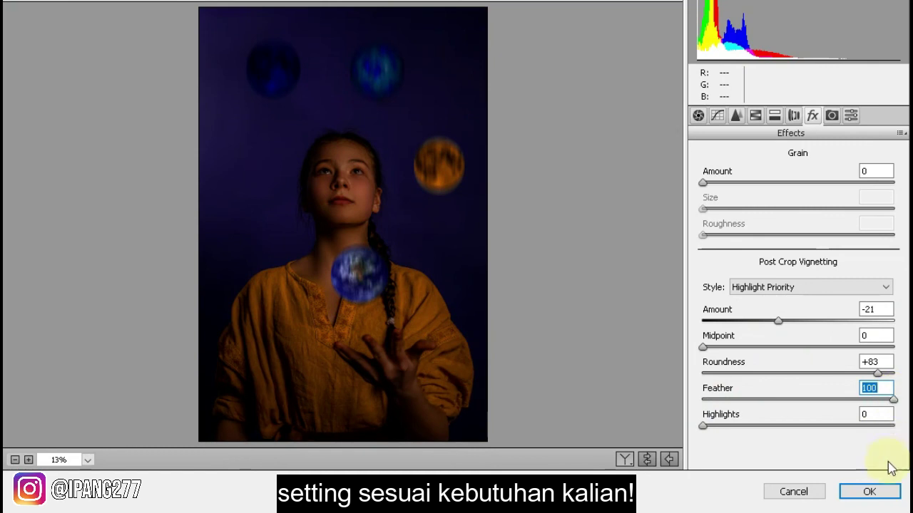
Step: Apply the Camera Raw adjustments and compare the image with Layer 1 hidden and shown
{"action": "left_click", "coordinate": [880, 495]}
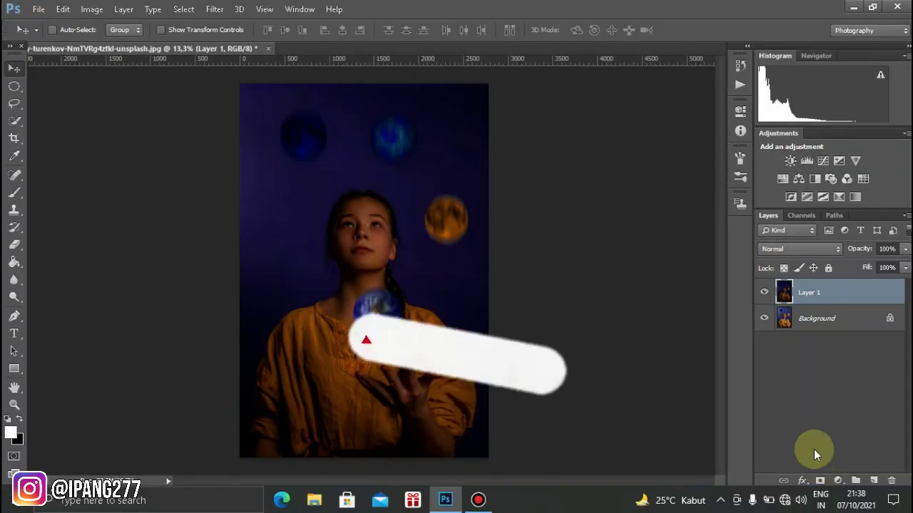
{"action": "left_click", "coordinate": [762, 292]}
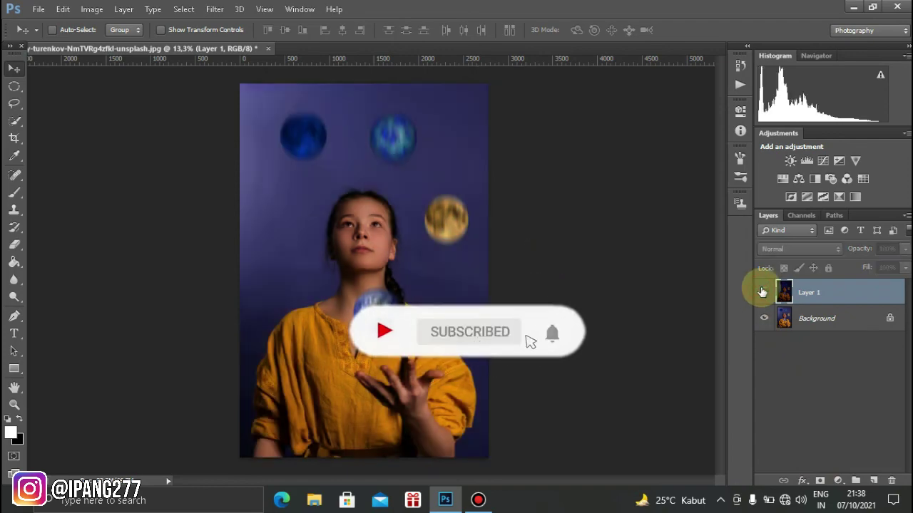
{"action": "left_click", "coordinate": [762, 291]}
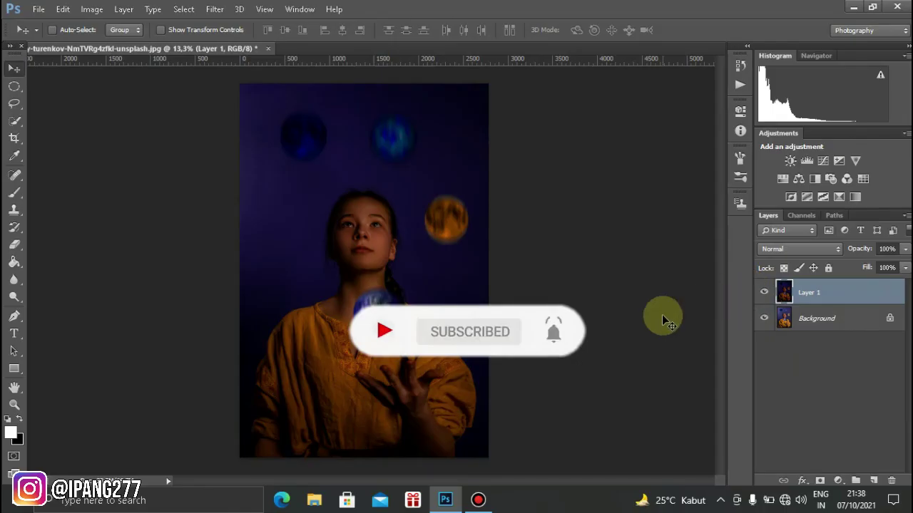